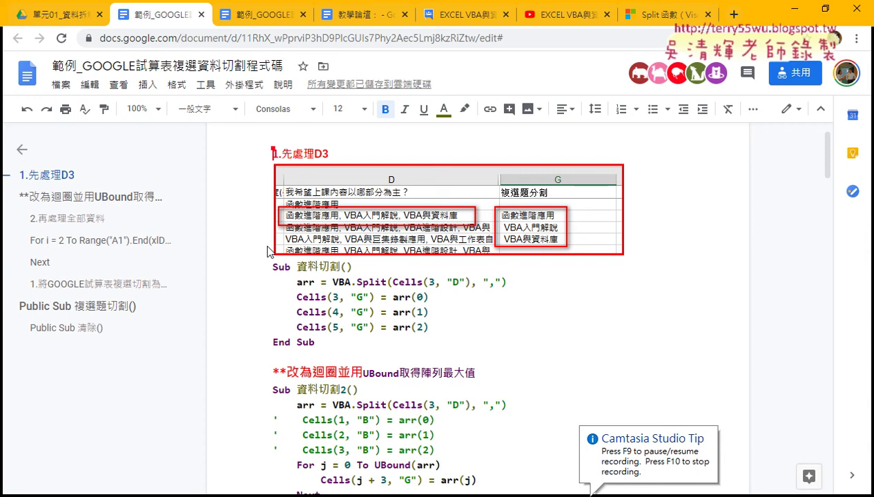
# Go back to the code document and select the word Split in the first VBA.Split line.
pyautogui.click(59, 14)
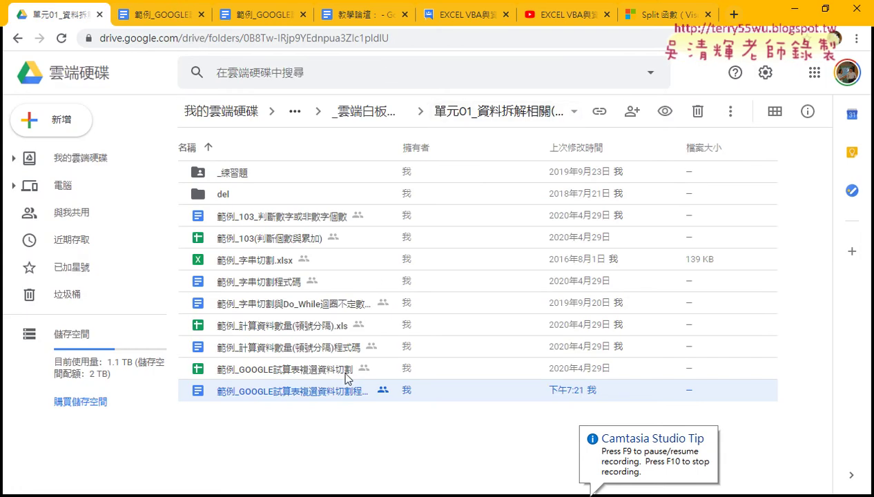
pyautogui.click(151, 21)
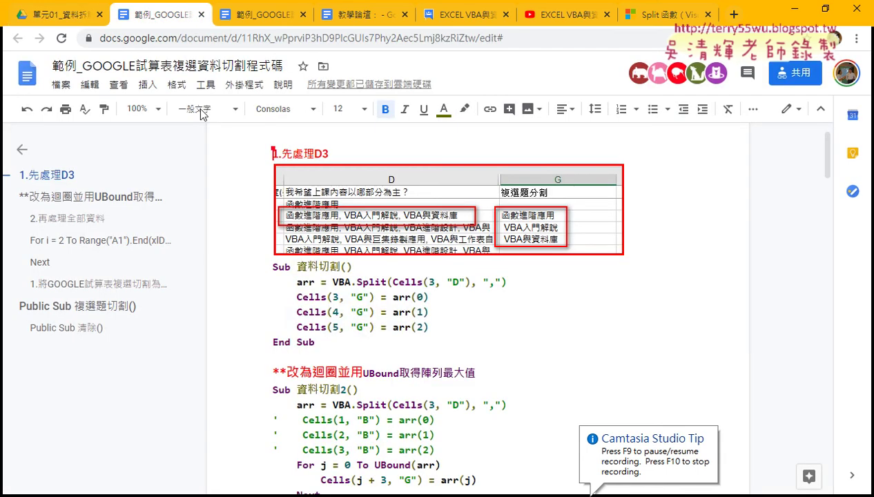
pyautogui.moveTo(316, 343)
pyautogui.mouseDown()
pyautogui.moveTo(299, 342)
pyautogui.moveTo(265, 271)
pyautogui.mouseUp()
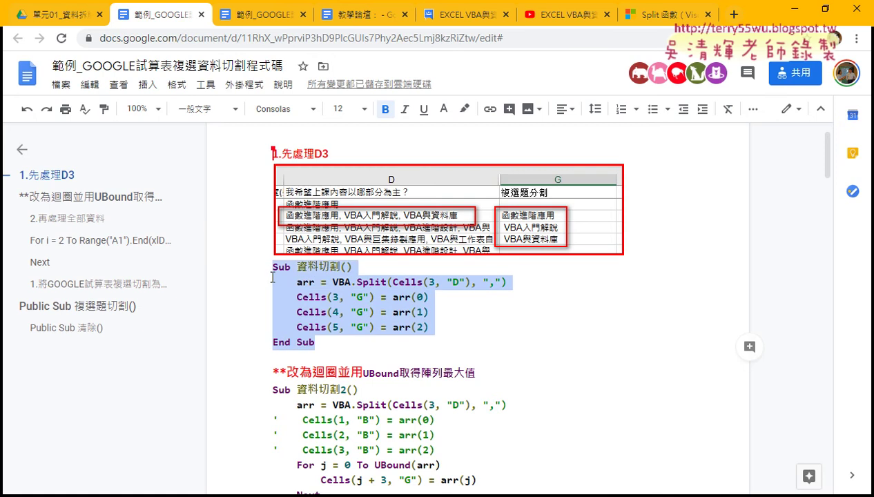
pyautogui.click(347, 292)
pyautogui.moveTo(356, 281); pyautogui.dragTo(385, 282)
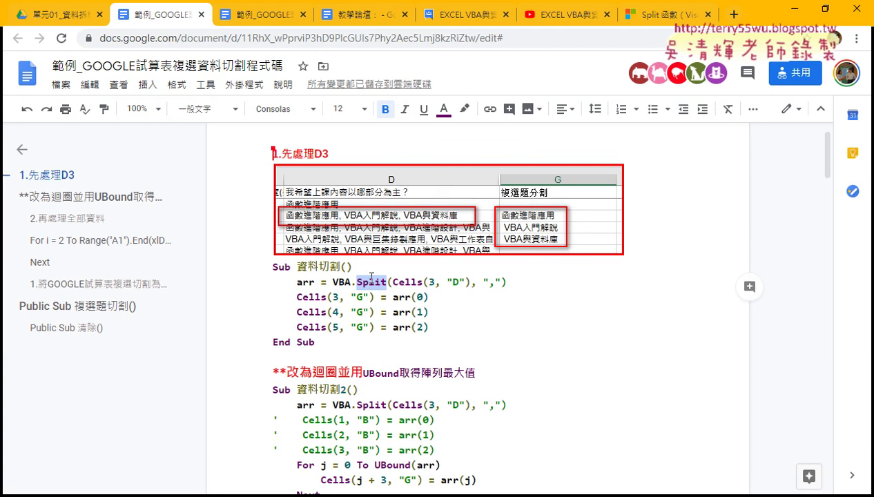
# Give Split a yellow highlight and font size 14.
pyautogui.click(464, 108)
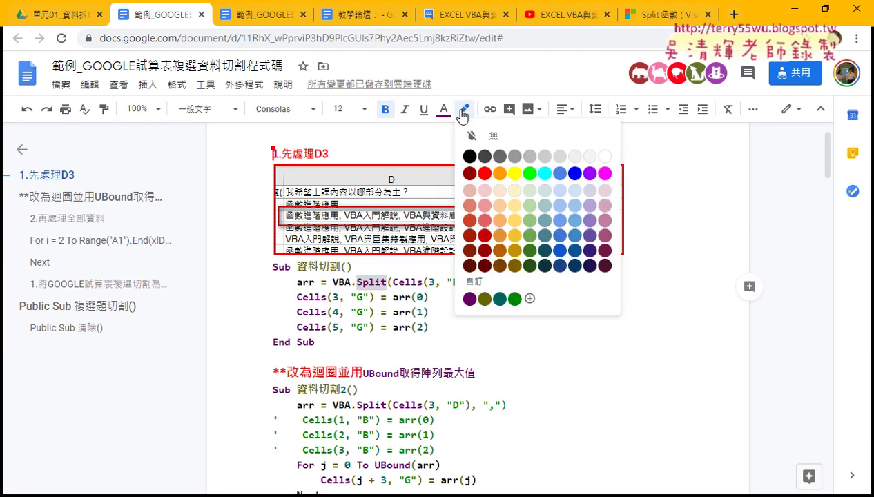
pyautogui.click(515, 177)
pyautogui.click(363, 109)
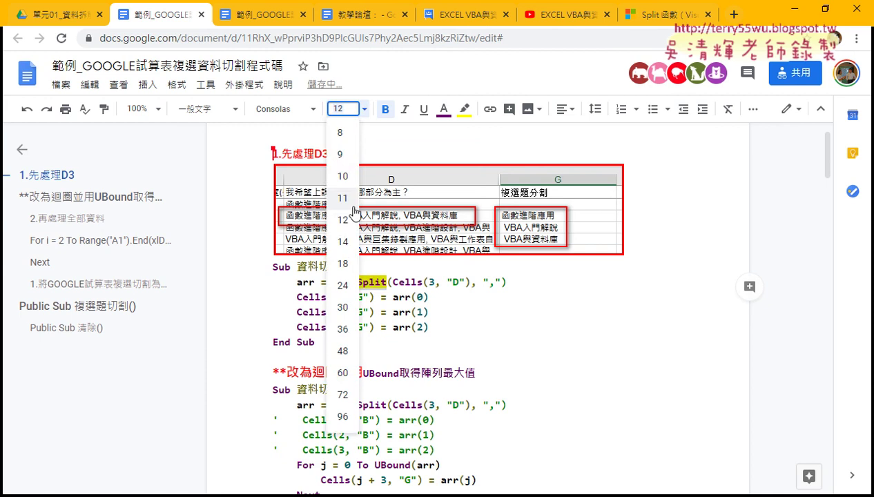
pyautogui.click(343, 241)
pyautogui.moveTo(366, 283); pyautogui.dragTo(333, 283)
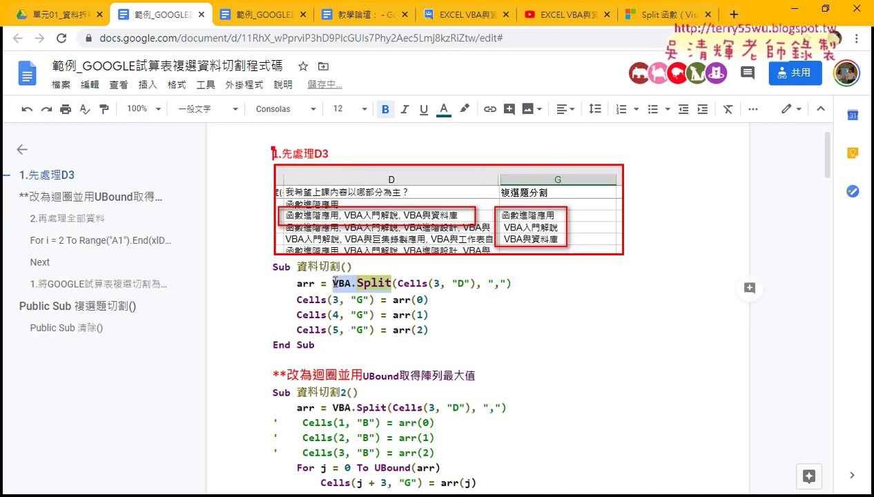
# Highlight UBound in the 資料切割2 loop yellow and set it to size 14.
pyautogui.scroll(-1, 503, 301)
pyautogui.scroll(-1, 503, 301)
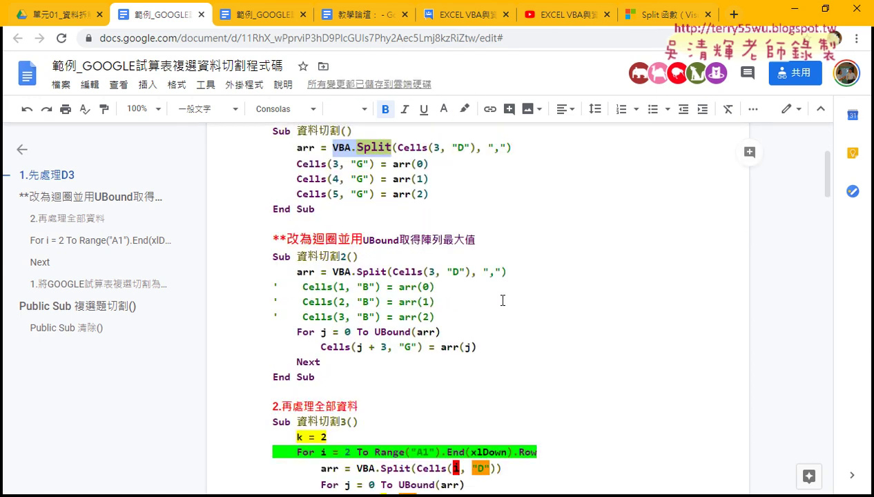
pyautogui.moveTo(374, 331); pyautogui.dragTo(410, 332)
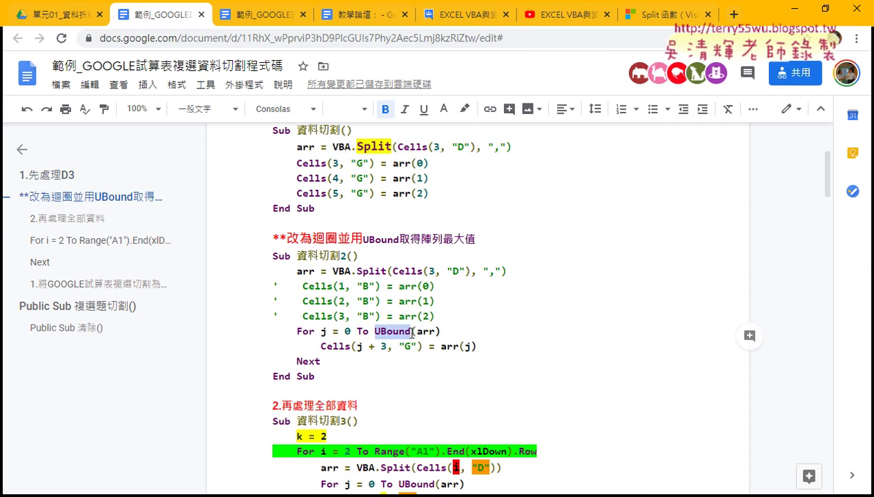
pyautogui.click(465, 109)
pyautogui.click(511, 171)
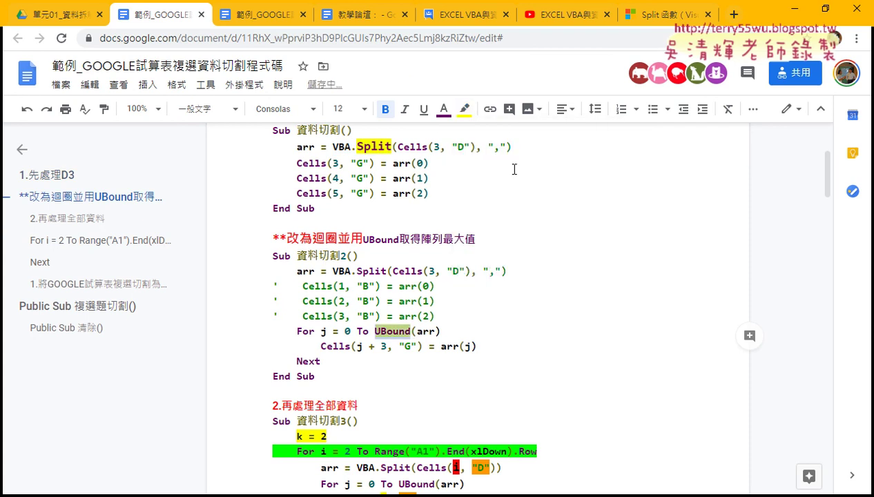
pyautogui.click(366, 107)
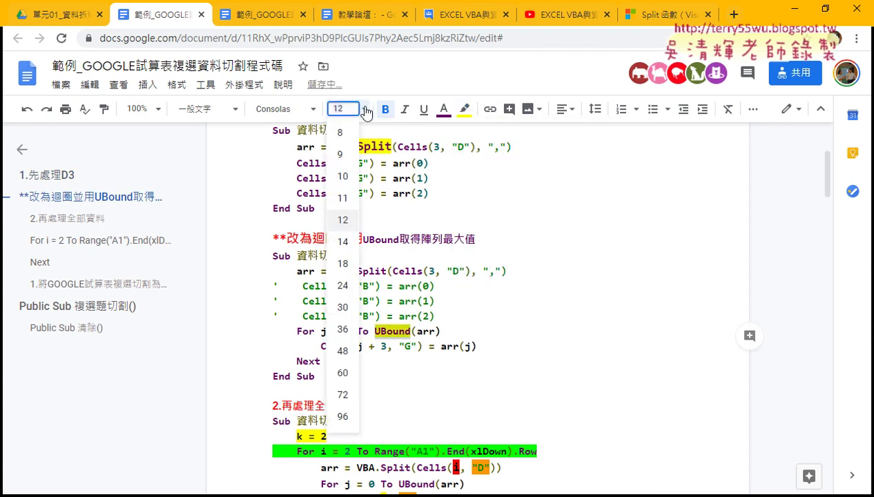
pyautogui.click(345, 243)
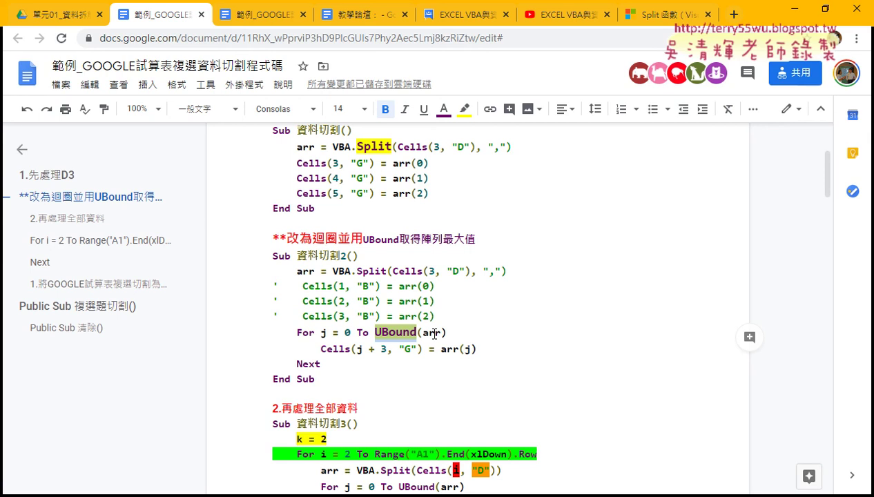
# Select the whole 資料切割2 procedure, then its k = 2 line.
pyautogui.scroll(-1, 424, 339)
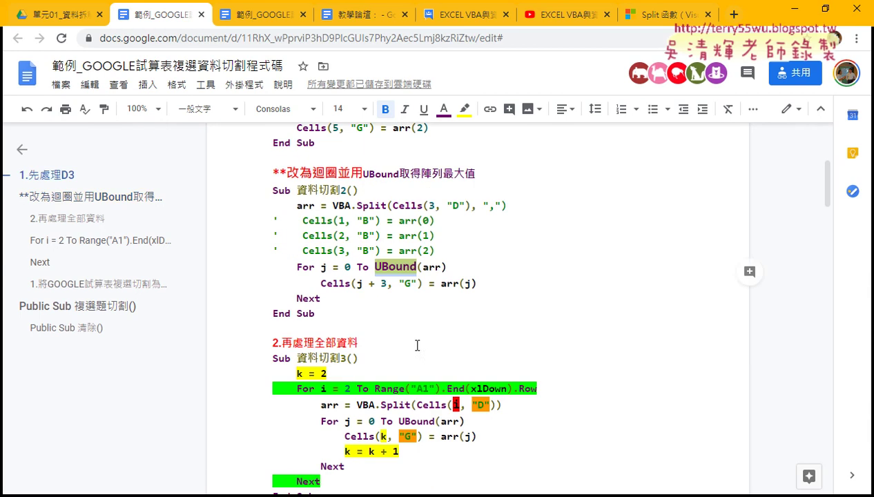
pyautogui.scroll(-1, 314, 352)
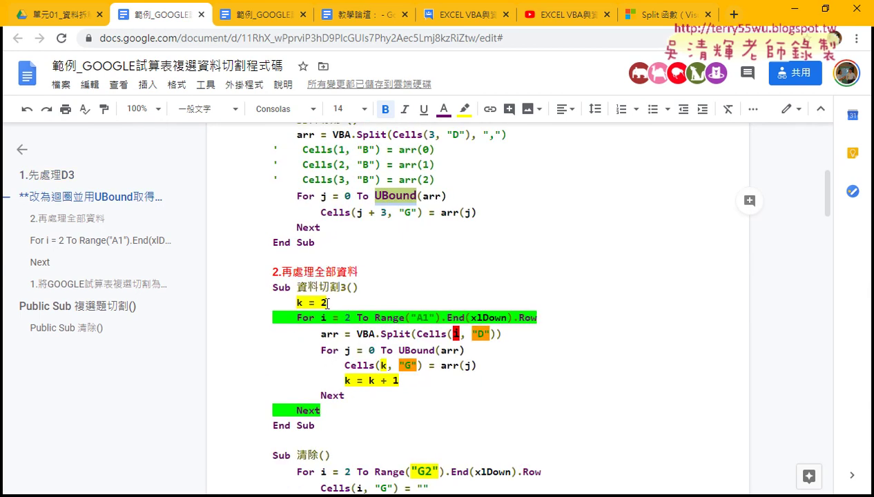
pyautogui.scroll(1, 327, 304)
pyautogui.moveTo(318, 312); pyautogui.dragTo(273, 187)
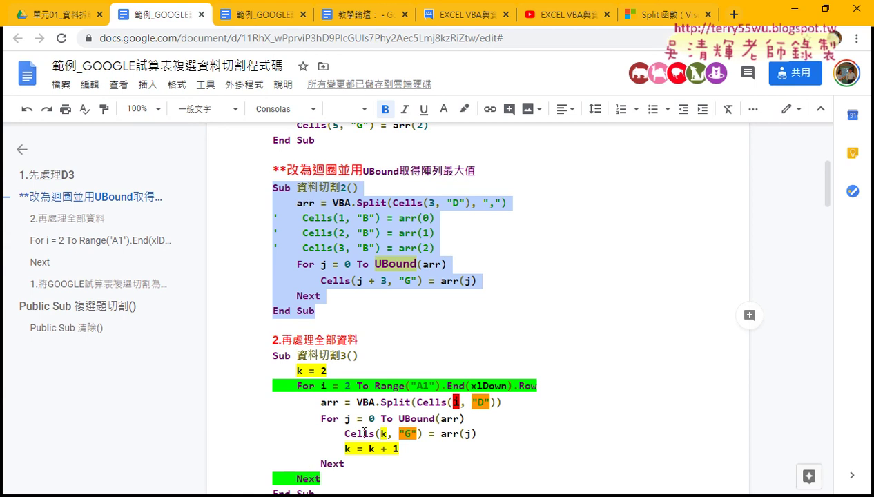
pyautogui.scroll(-1, 324, 358)
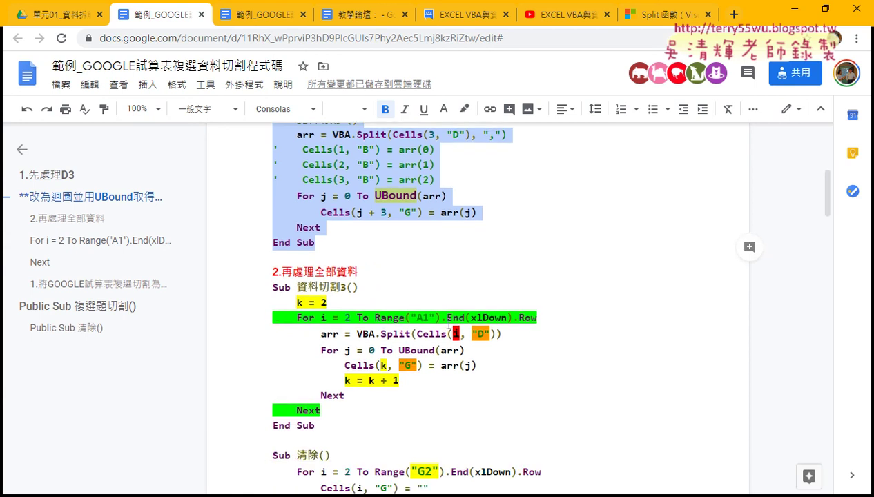
pyautogui.moveTo(328, 303); pyautogui.dragTo(256, 303)
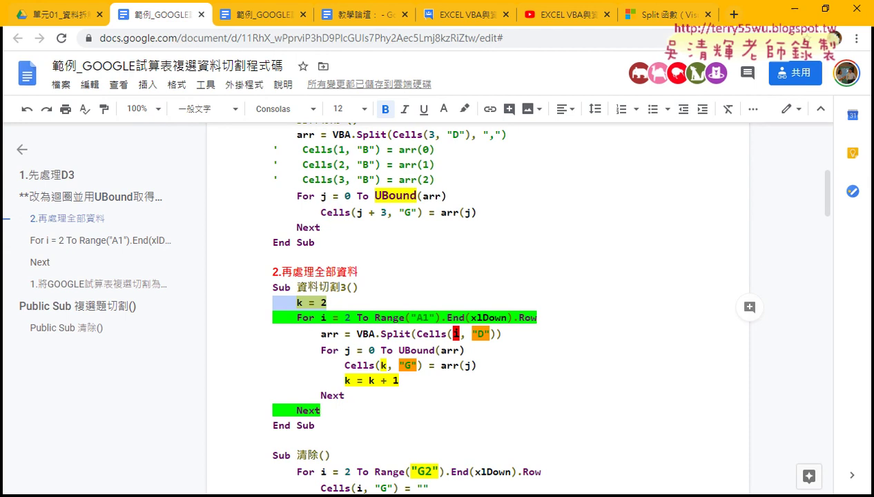
# Widen the VBA editor and delete the existing 資料切割3 procedure.
pyautogui.click(446, 438)
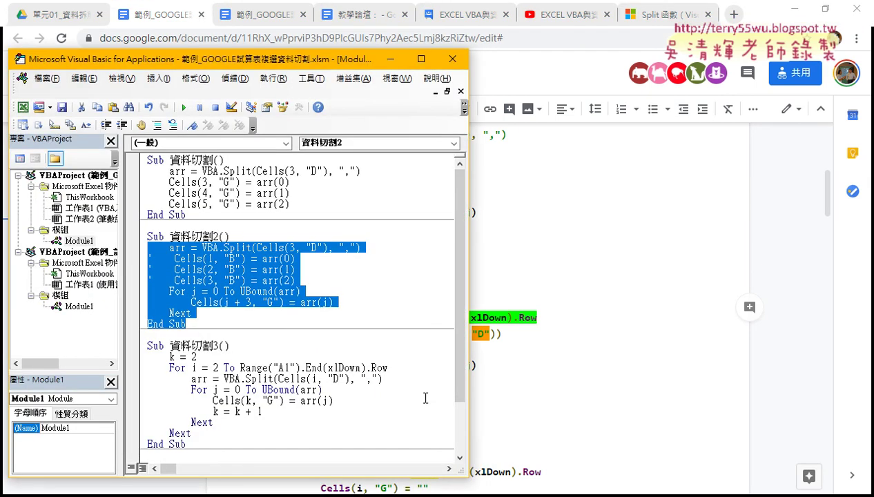
pyautogui.moveTo(468, 304); pyautogui.dragTo(674, 304)
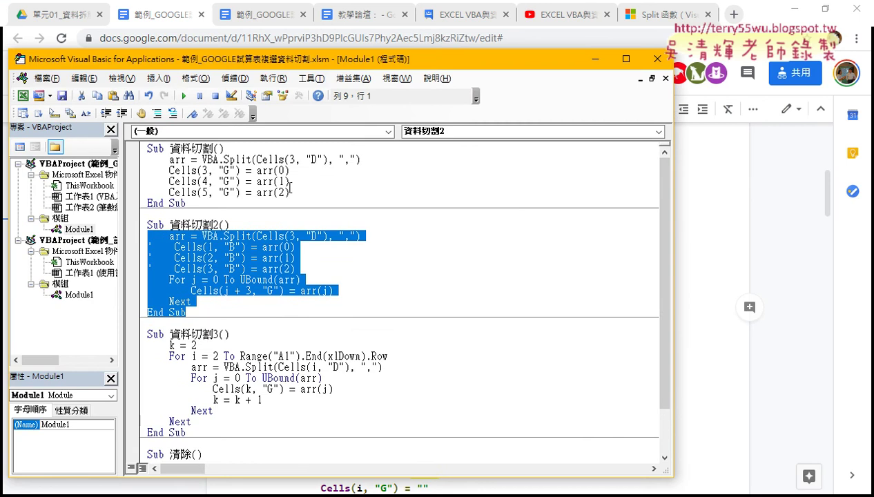
pyautogui.click(213, 225)
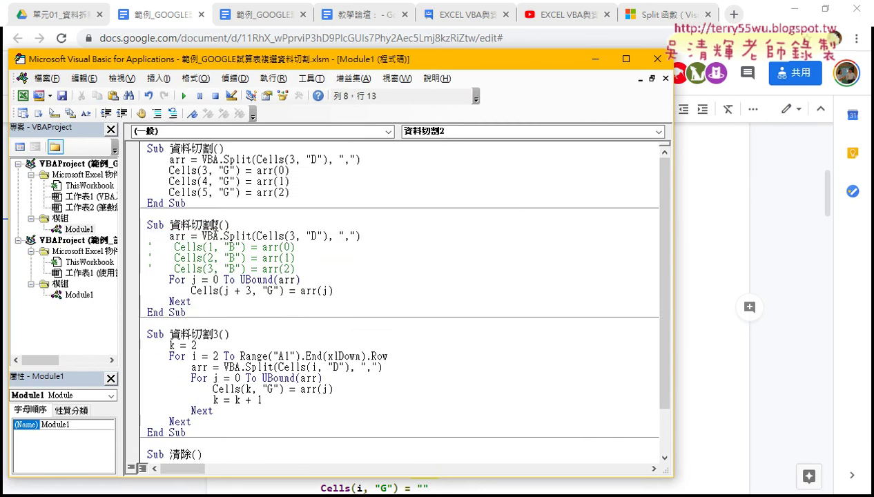
pyautogui.moveTo(187, 432); pyautogui.dragTo(133, 337)
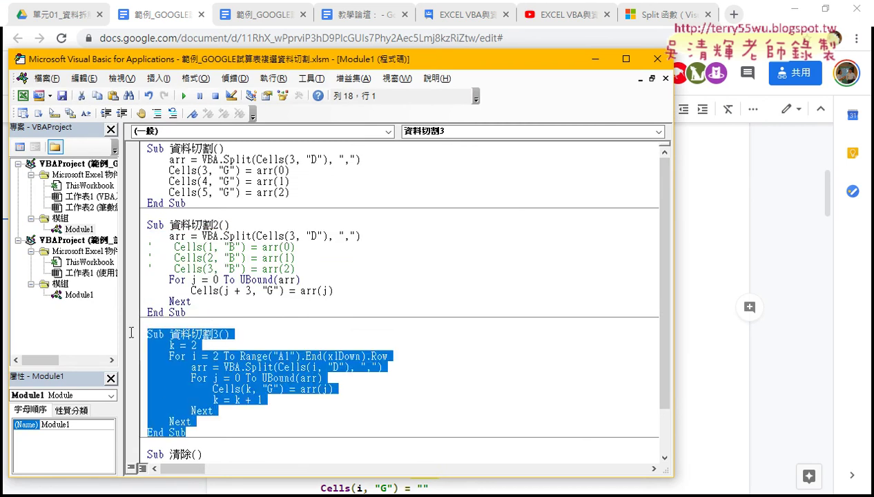
pyautogui.press('Delete')
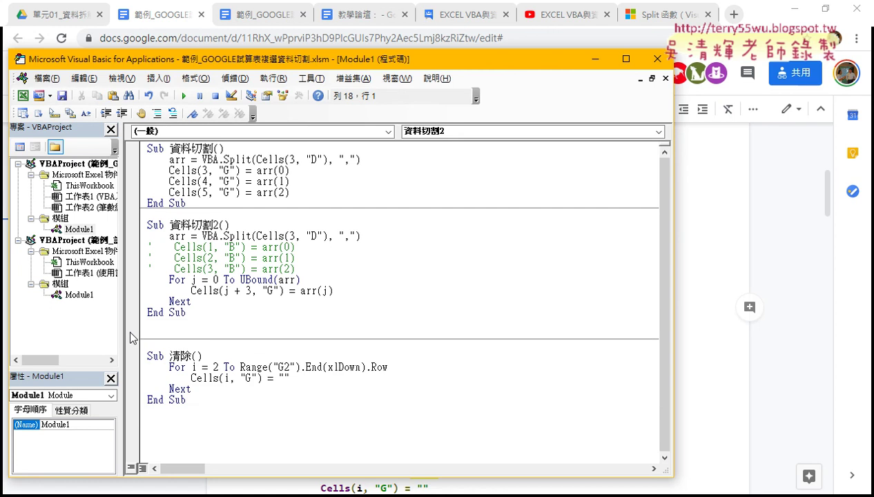
# Copy 資料切割2 onto the empty line below and rename the copy 資料切割3.
pyautogui.moveTo(187, 312); pyautogui.dragTo(141, 225)
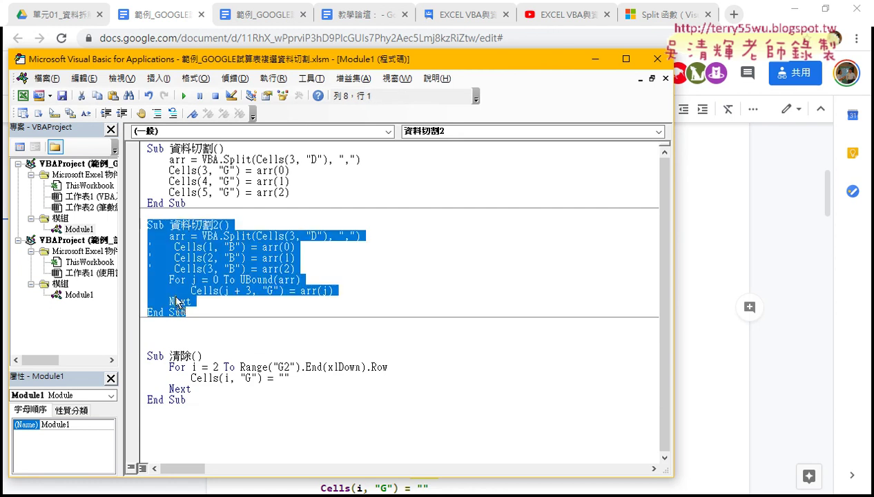
pyautogui.moveTo(176, 301)
pyautogui.mouseDown()
pyautogui.moveTo(175, 336)
pyautogui.moveTo(215, 334)
pyautogui.mouseUp()
pyautogui.write('3')
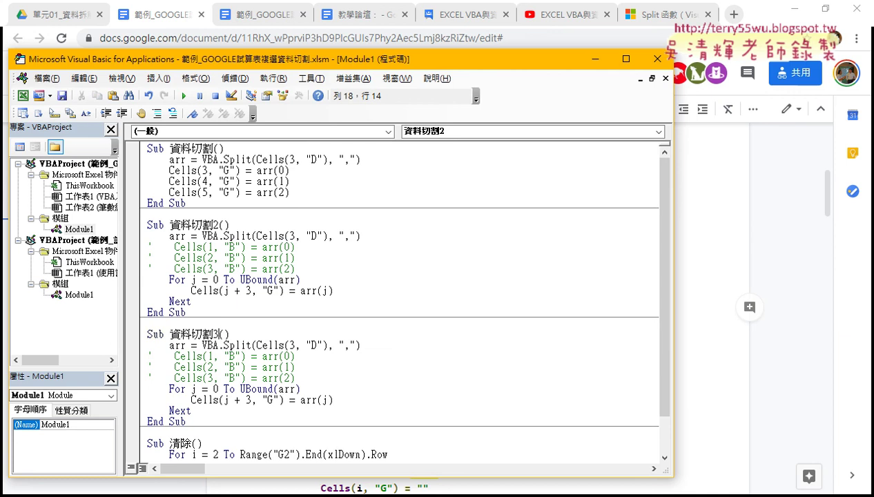
pyautogui.scroll(-1, 283, 356)
# Add an indented blank line under Sub 資料切割3(), then select the For i = 2 line in Docs.
pyautogui.click(239, 291)
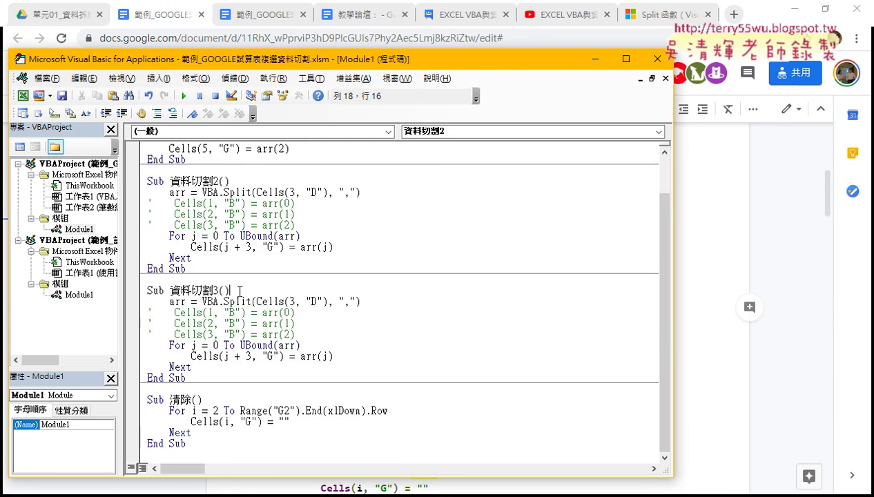
pyautogui.press('Return')
pyautogui.press('Return')
pyautogui.press('Up')
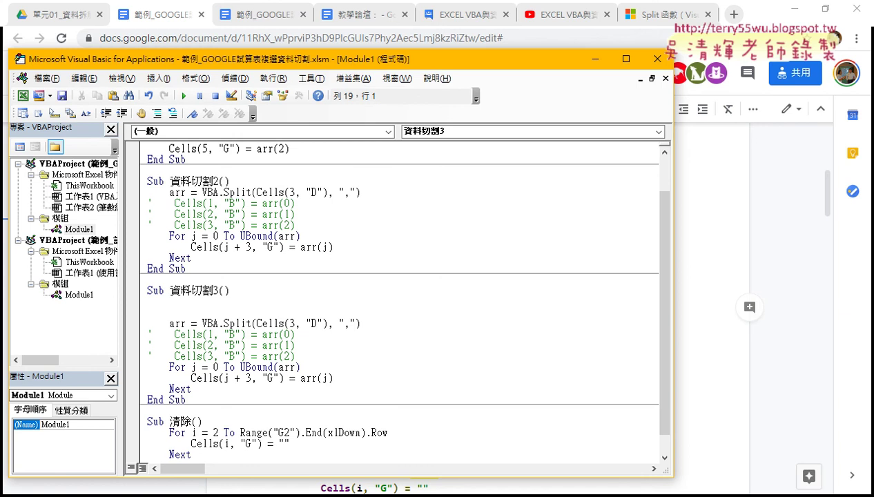
pyautogui.press('Tab')
pyautogui.click(697, 326)
pyautogui.moveTo(538, 319); pyautogui.dragTo(258, 314)
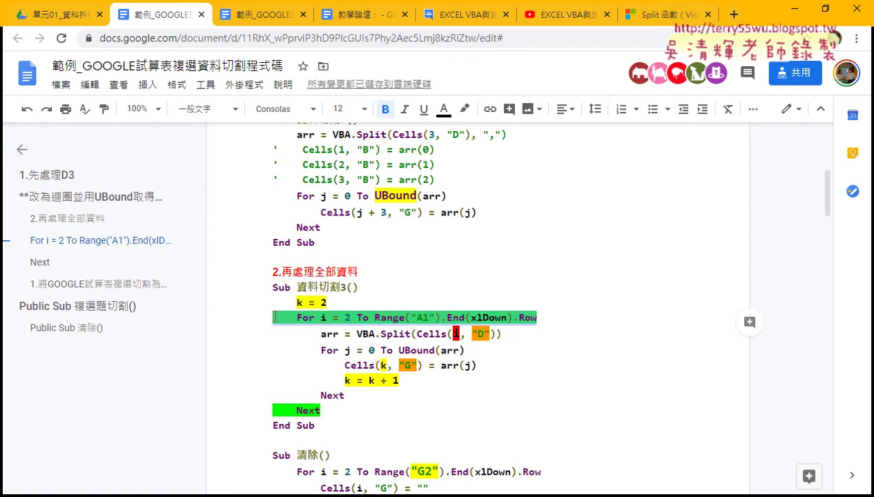
# Paste For i = 2 To Range("A1").End(xlDown).Row into 資料切割3 and add Next below it.
pyautogui.click(793, 9)
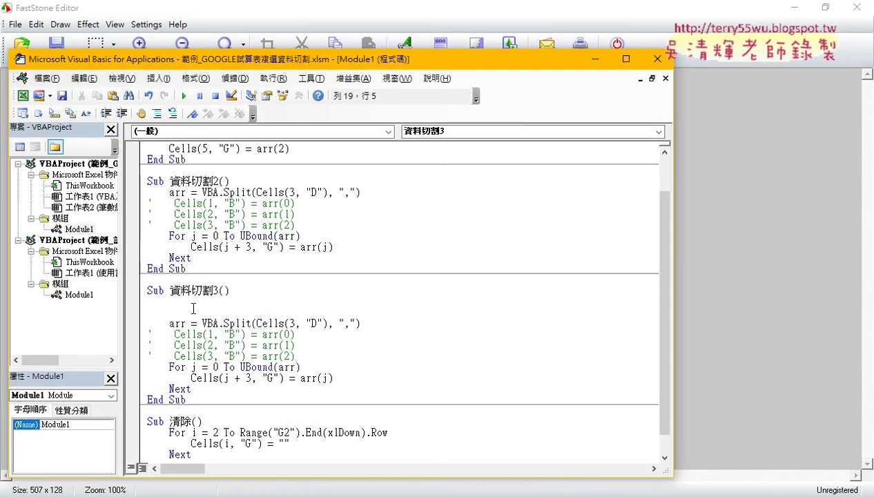
pyautogui.write('For i = 2 To Range("A1").End(xlDown).Row')
pyautogui.click(193, 303)
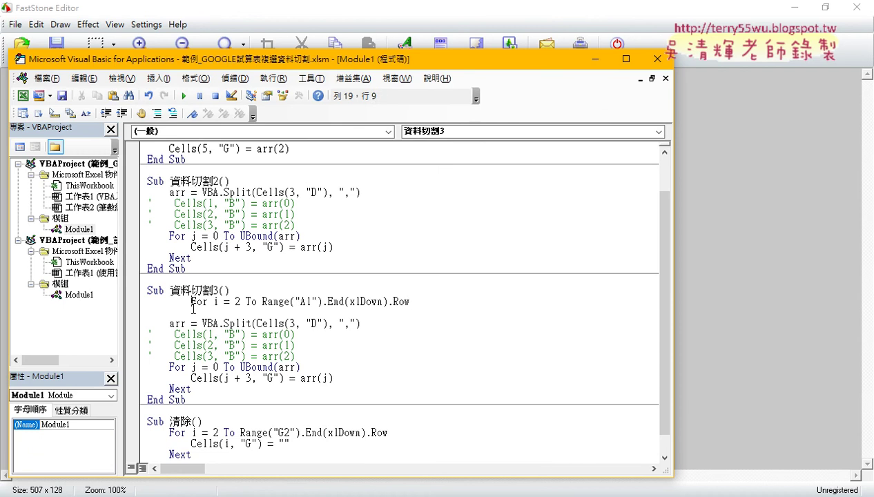
pyautogui.press('BackSpace')
pyautogui.press('BackSpace')
pyautogui.press('BackSpace')
pyautogui.press('End')
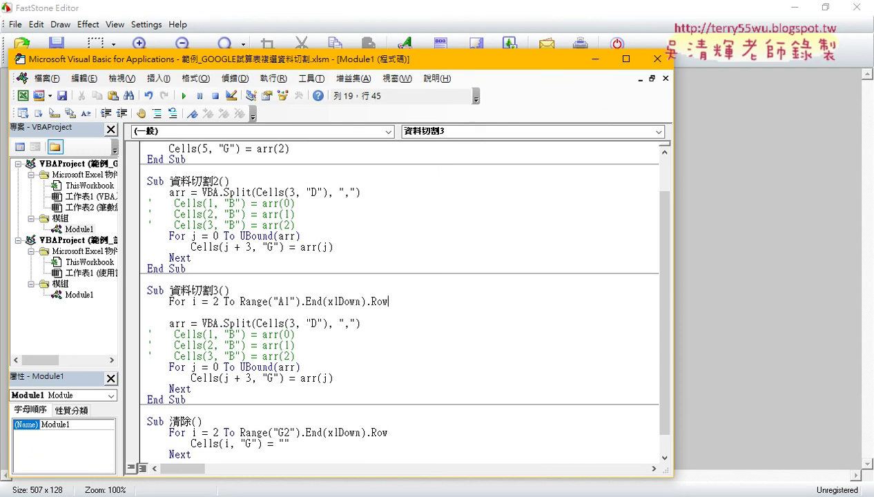
pyautogui.press('Return')
pyautogui.press('Return')
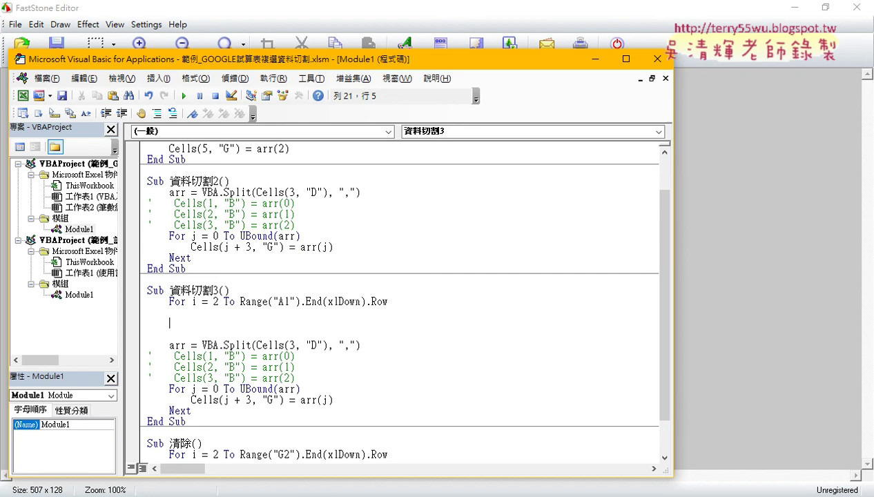
pyautogui.write('next')
# Move the split-and-write block inside the new For i loop and indent it.
pyautogui.moveTo(191, 411)
pyautogui.mouseDown()
pyautogui.moveTo(141, 349)
pyautogui.moveTo(152, 319)
pyautogui.mouseUp()
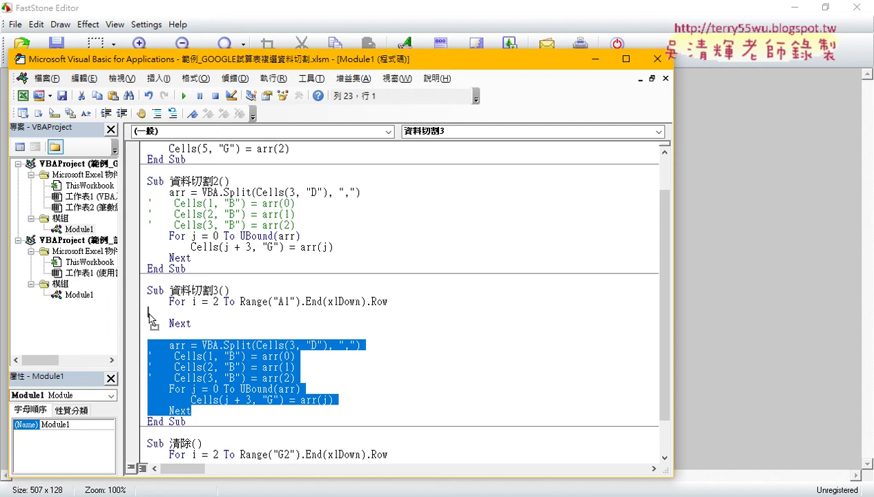
pyautogui.moveTo(149, 314); pyautogui.dragTo(150, 314)
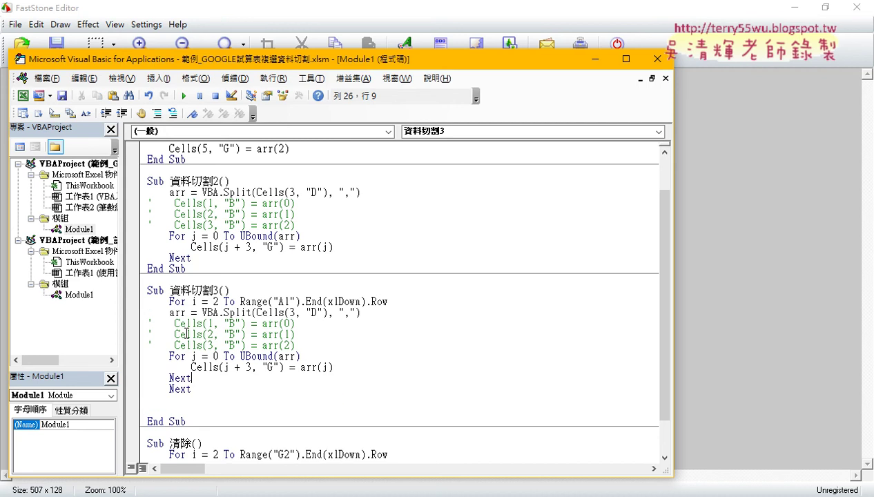
pyautogui.moveTo(191, 378); pyautogui.dragTo(146, 314)
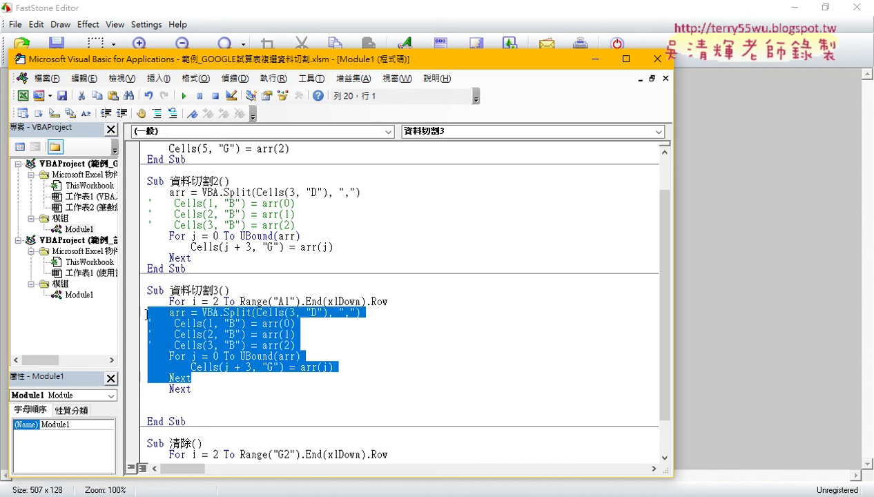
pyautogui.press('Tab')
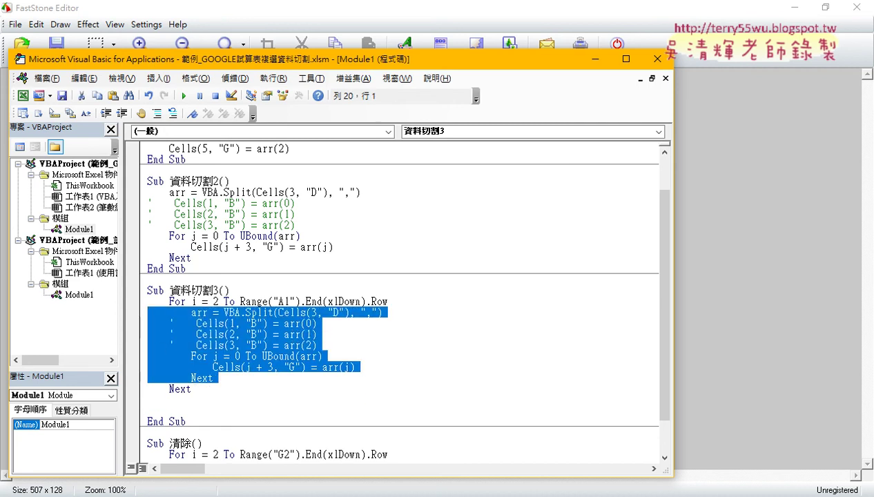
# Bring the Excel workbook into view, then narrow the code editor and place it right of the sheet.
pyautogui.click(792, 7)
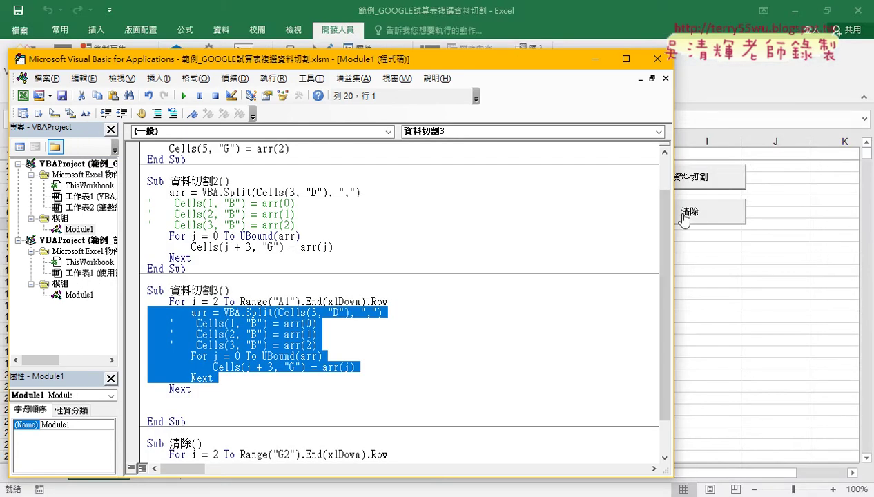
pyautogui.moveTo(671, 212); pyautogui.dragTo(511, 211)
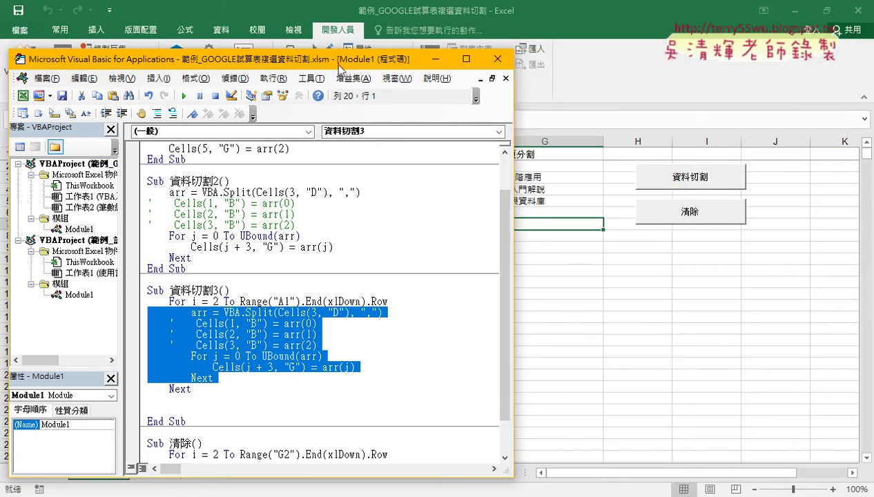
pyautogui.moveTo(261, 66); pyautogui.dragTo(688, 57)
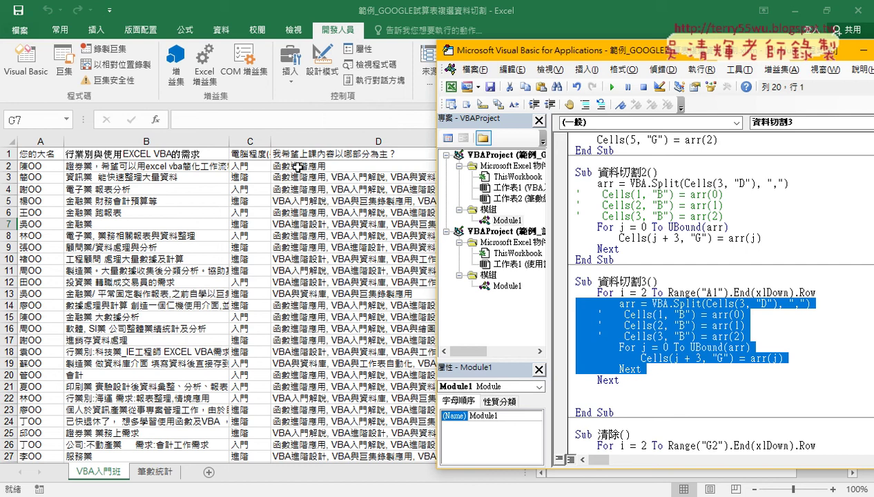
# Check the j variable in the Cells and For j lines, then shift the editor left to uncover column G.
pyautogui.moveTo(507, 55); pyautogui.dragTo(446, 54)
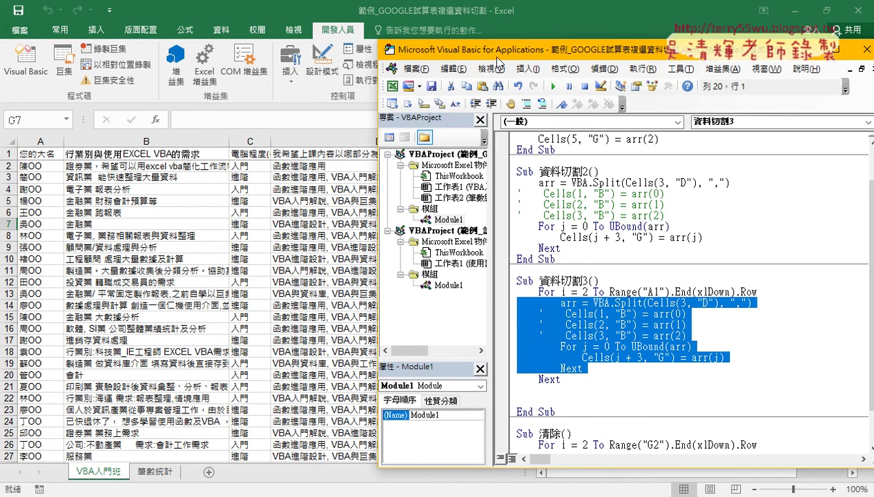
pyautogui.moveTo(496, 55); pyautogui.dragTo(496, 58)
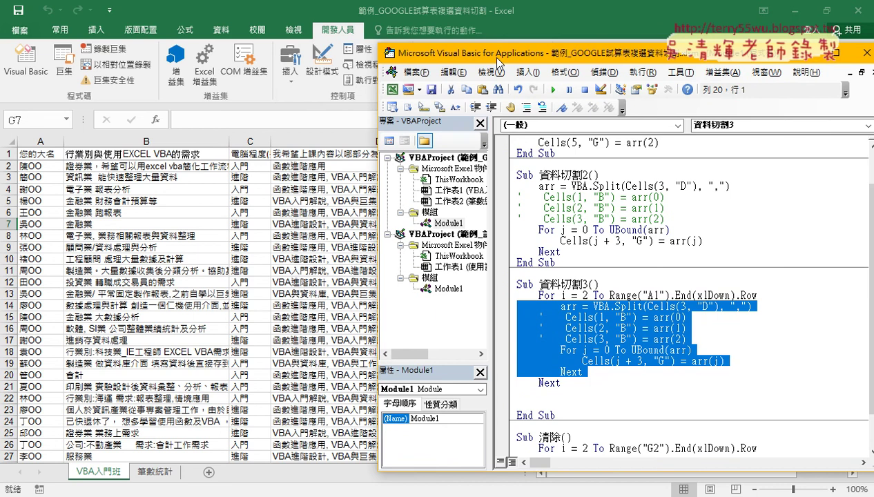
pyautogui.click(592, 350)
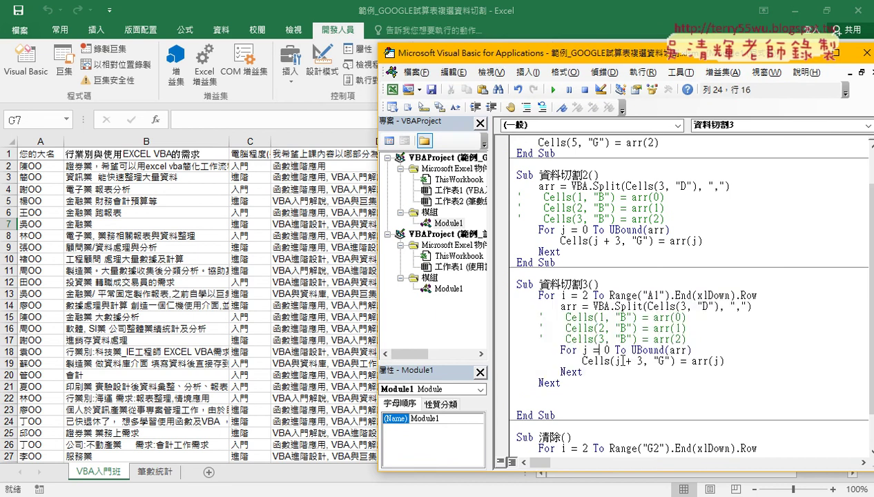
pyautogui.doubleClick(617, 361)
pyautogui.moveTo(550, 58); pyautogui.dragTo(537, 60)
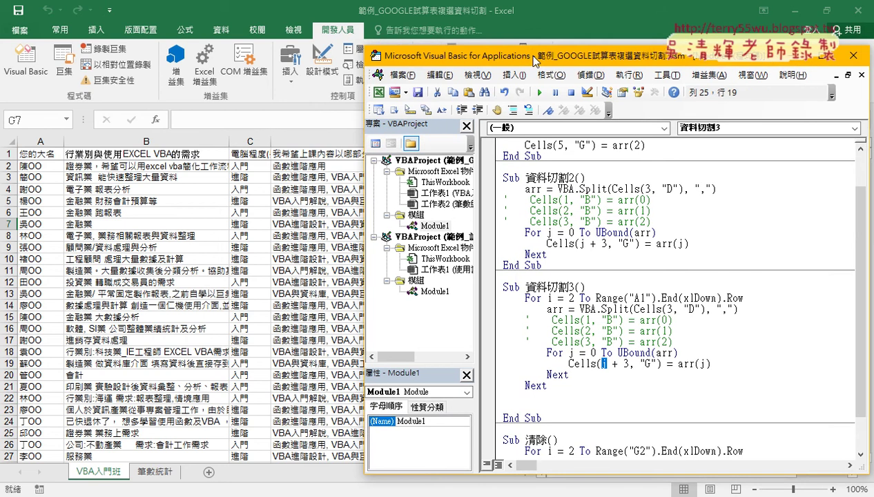
pyautogui.write('j')
pyautogui.doubleClick(571, 353)
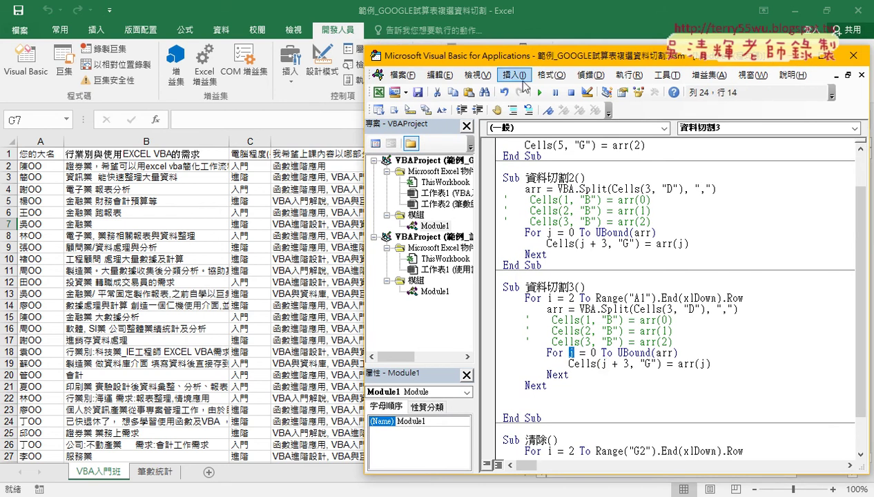
pyautogui.moveTo(494, 55); pyautogui.dragTo(119, 74)
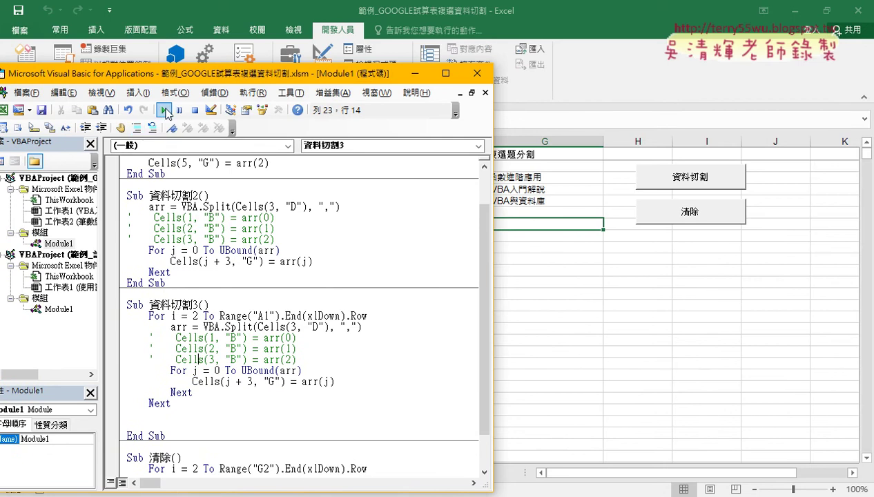
pyautogui.moveTo(194, 80); pyautogui.dragTo(164, 78)
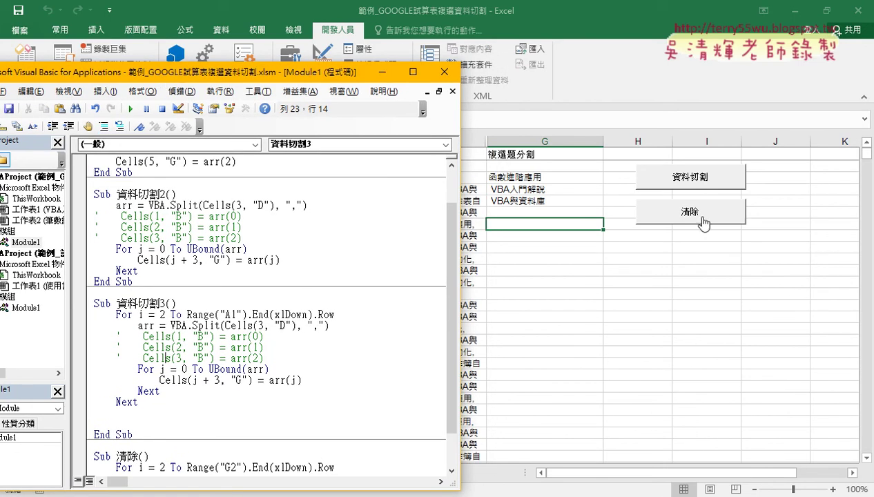
pyautogui.click(690, 215)
pyautogui.moveTo(528, 190); pyautogui.dragTo(527, 201)
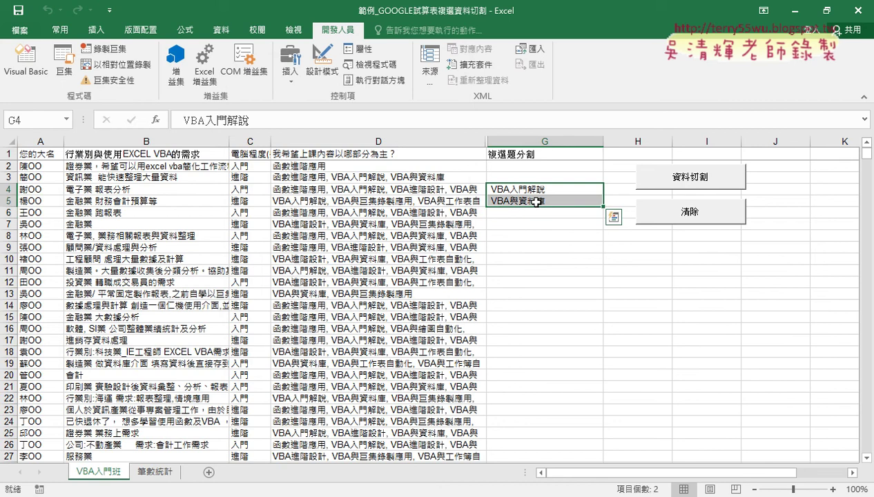
pyautogui.press('Delete')
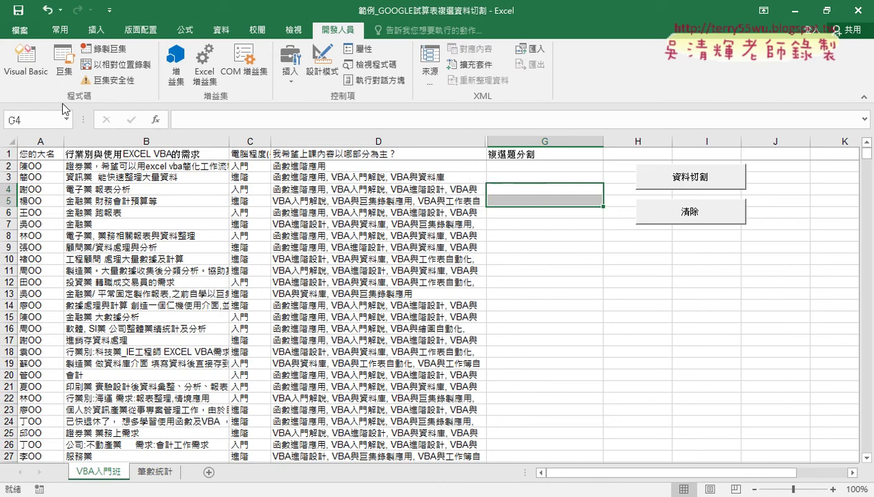
pyautogui.click(27, 64)
pyautogui.click(190, 359)
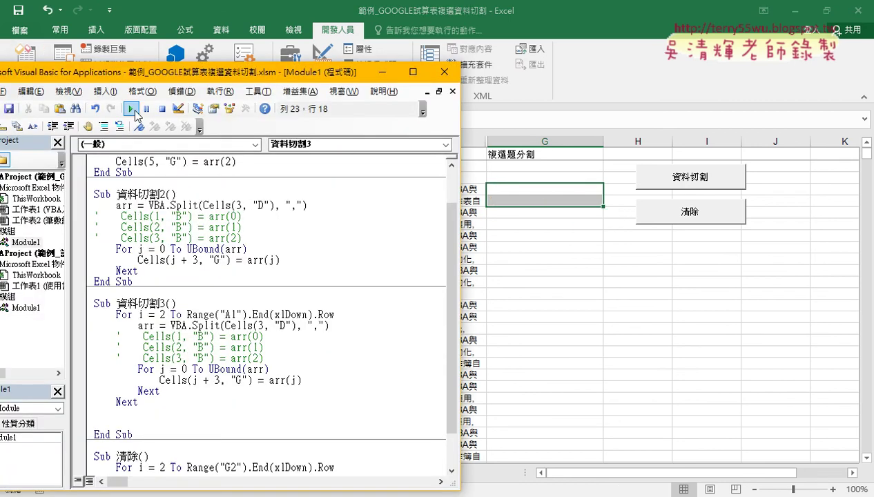
pyautogui.click(130, 108)
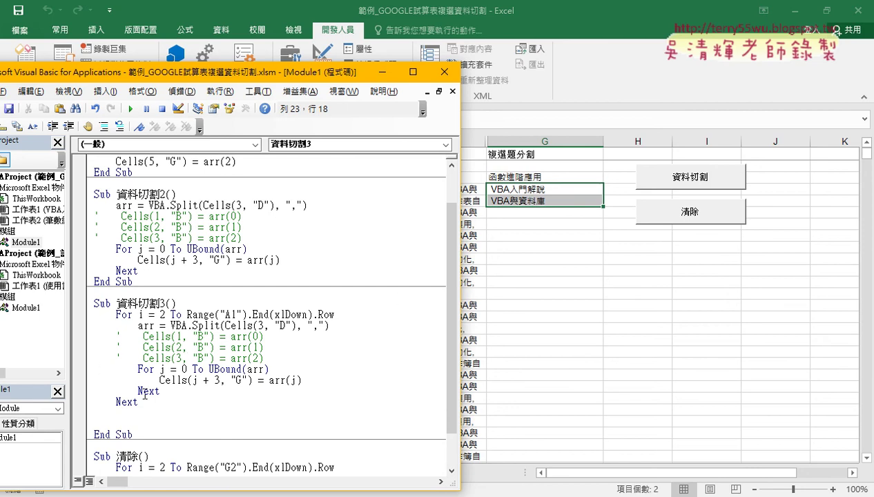
pyautogui.doubleClick(194, 380)
# Replace the j + 3 row expression with k and add k = 2 at the top of 資料切割3.
pyautogui.moveTo(220, 379); pyautogui.dragTo(194, 380)
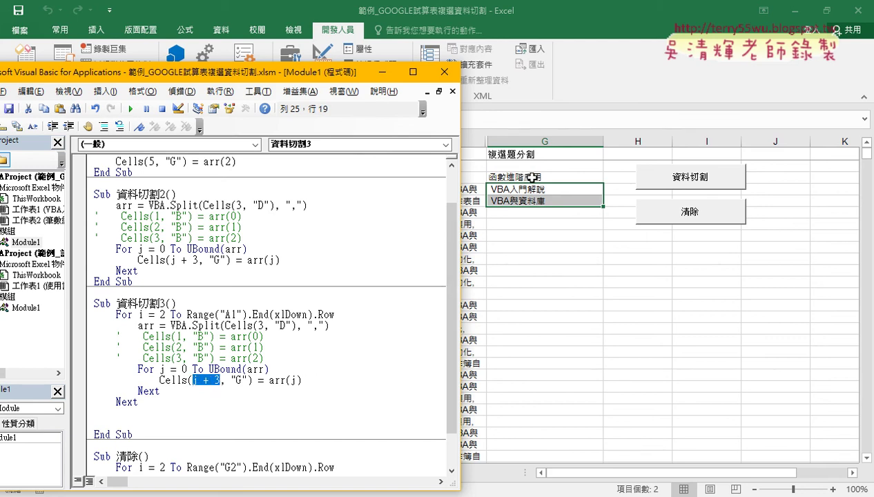
pyautogui.write('k')
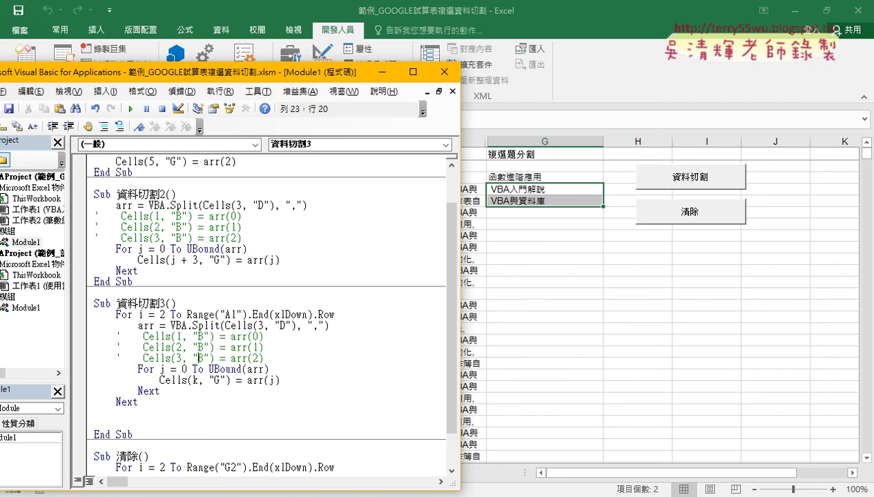
pyautogui.click(175, 303)
pyautogui.press('Return')
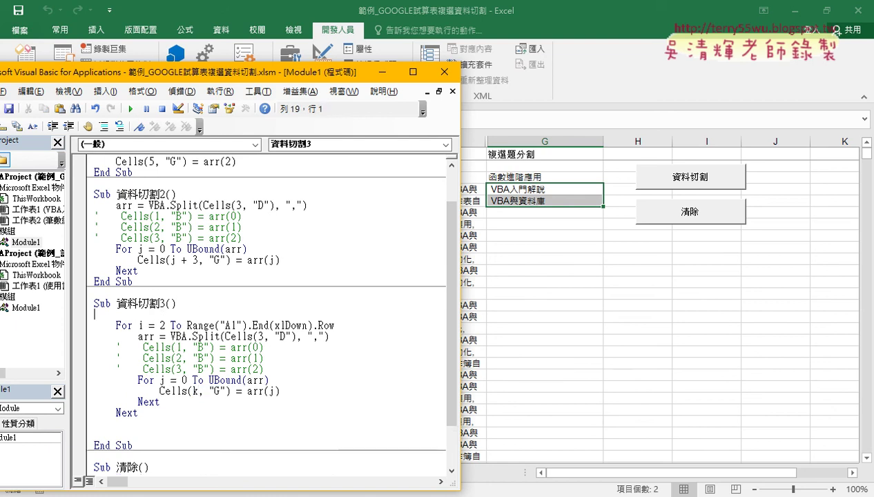
pyautogui.press('Tab')
pyautogui.write('k')
pyautogui.write('2')
# Add k = k + 1 after the Cells(k, "G") = arr(j) line.
pyautogui.moveTo(281, 391); pyautogui.dragTo(246, 392)
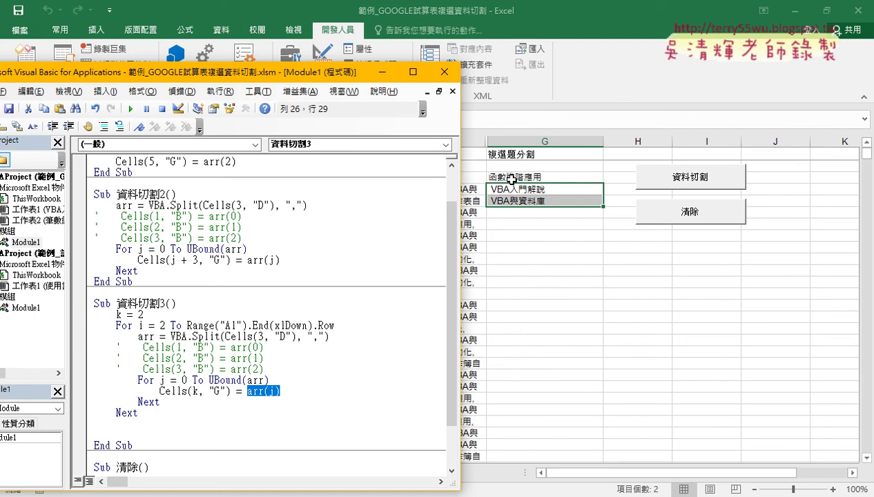
pyautogui.click(289, 392)
pyautogui.press('Return')
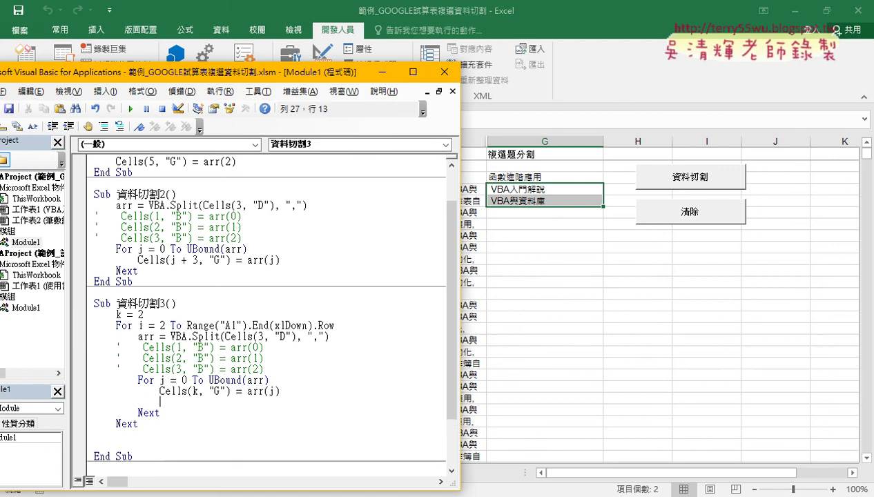
pyautogui.write('k')
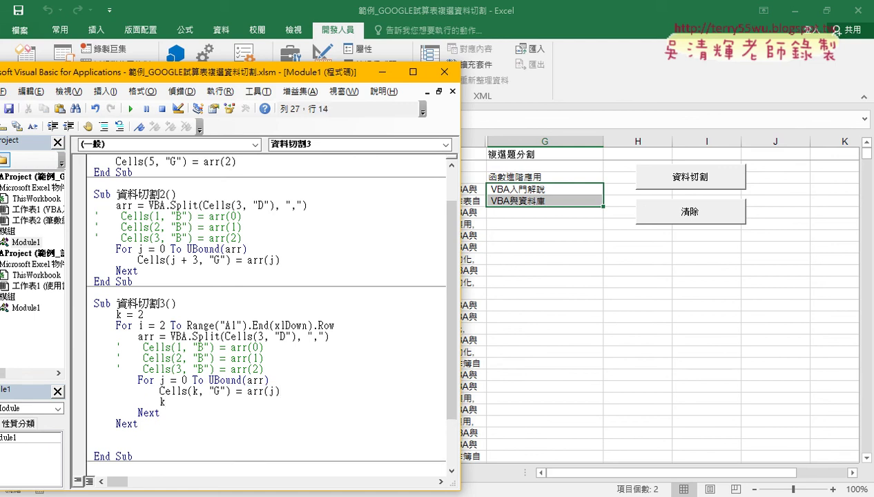
pyautogui.write('=k+1')
pyautogui.click(302, 337)
pyautogui.moveTo(176, 401); pyautogui.dragTo(219, 400)
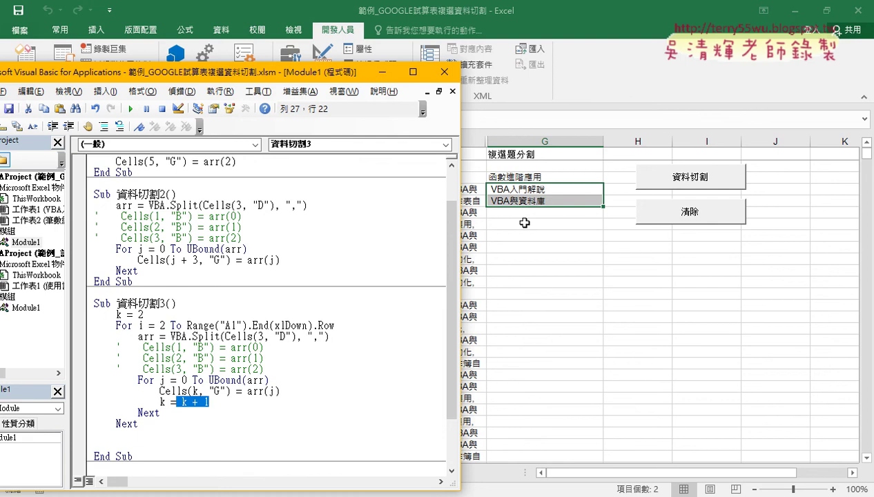
pyautogui.click(322, 364)
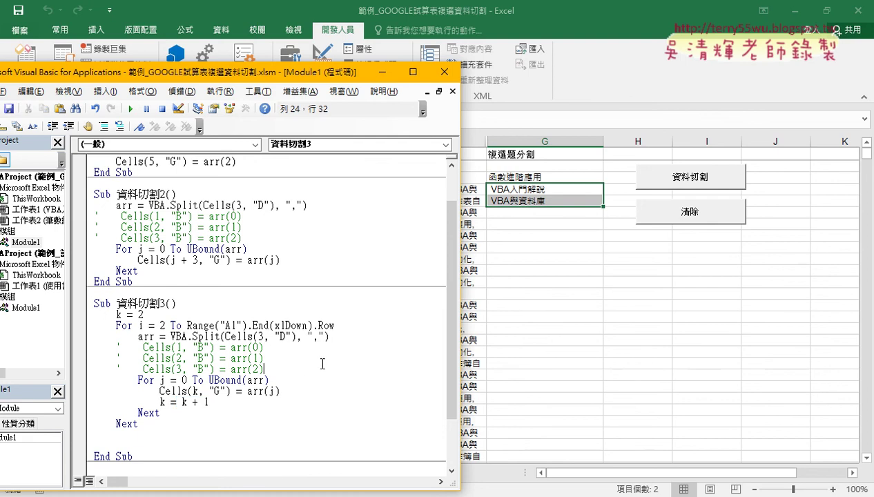
# Delete the empty lines before End Sub and select the three commented-out Cells lines.
pyautogui.moveTo(156, 424); pyautogui.dragTo(157, 445)
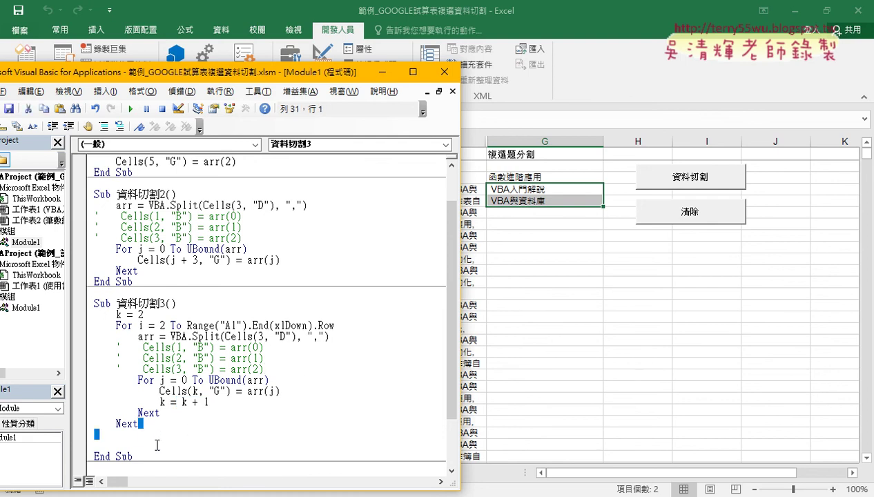
pyautogui.press('Delete')
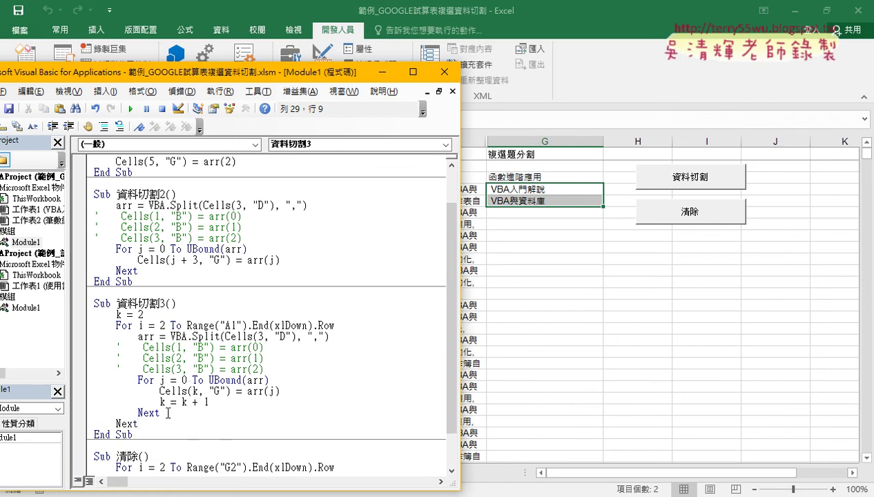
pyautogui.moveTo(168, 412); pyautogui.dragTo(284, 370)
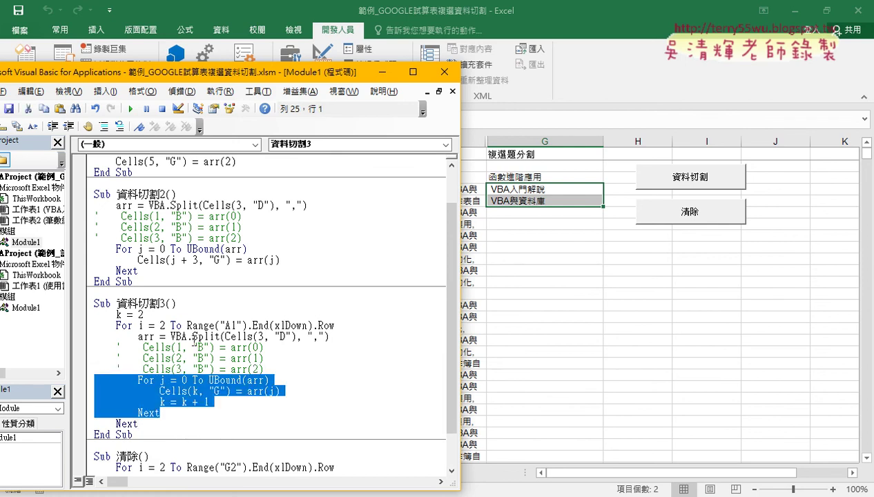
pyautogui.moveTo(160, 413)
pyautogui.mouseDown()
pyautogui.moveTo(86, 350)
pyautogui.moveTo(121, 331)
pyautogui.mouseUp()
pyautogui.click(171, 324)
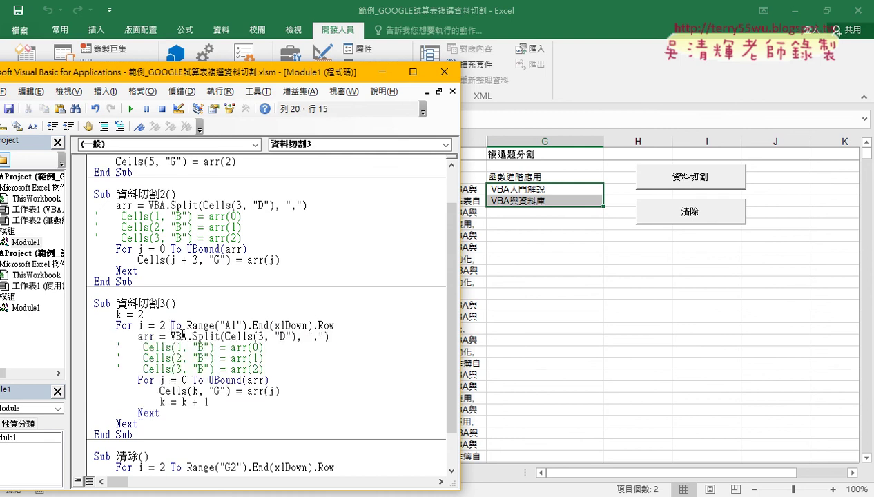
pyautogui.moveTo(268, 369); pyautogui.dragTo(83, 353)
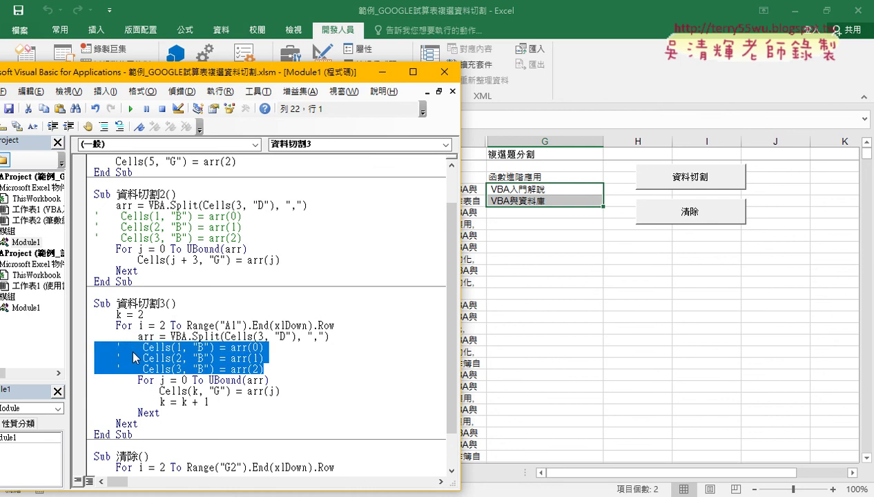
# Delete the commented Cells lines and review the k start value, k + 1 increment and comma delimiter.
pyautogui.press('Delete')
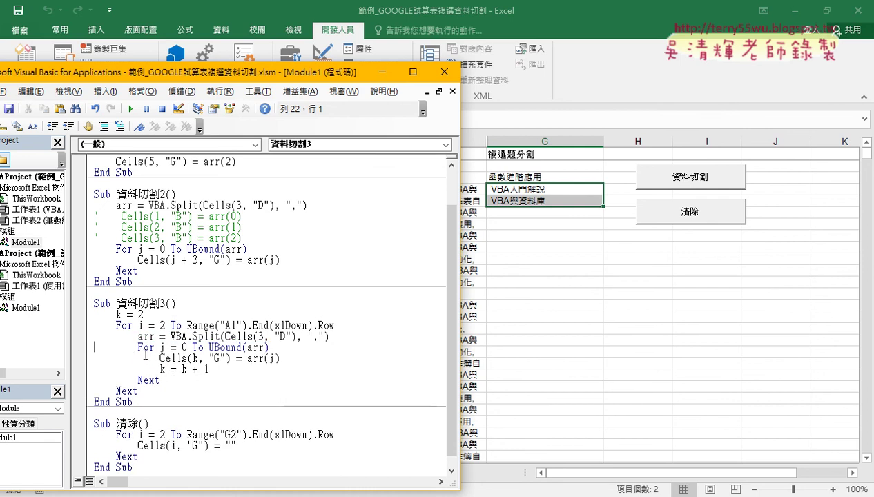
pyautogui.moveTo(144, 315); pyautogui.dragTo(88, 314)
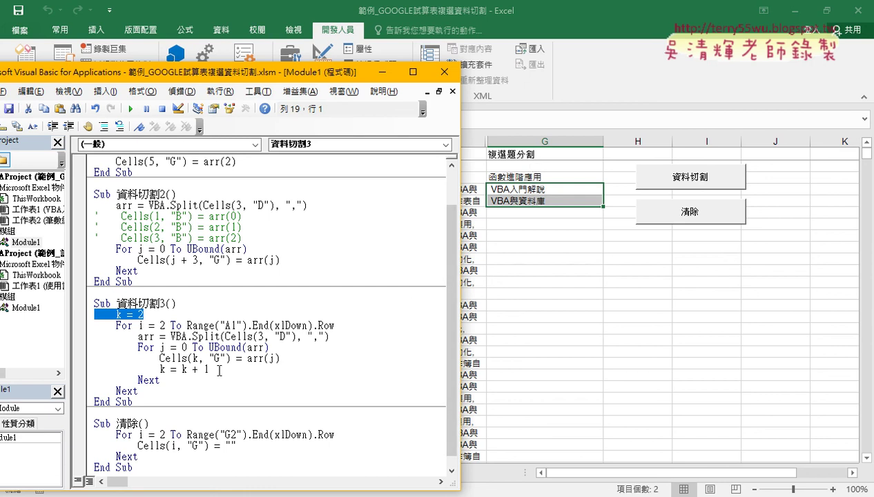
pyautogui.moveTo(209, 369); pyautogui.dragTo(183, 372)
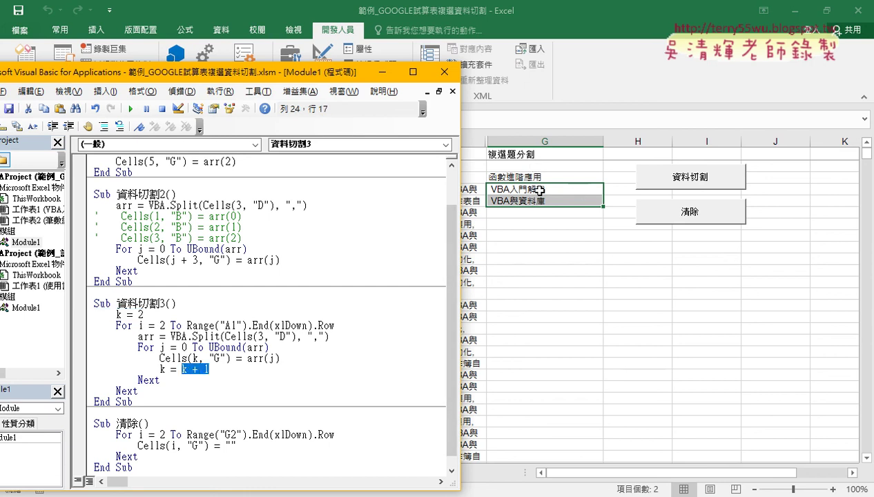
pyautogui.click(208, 371)
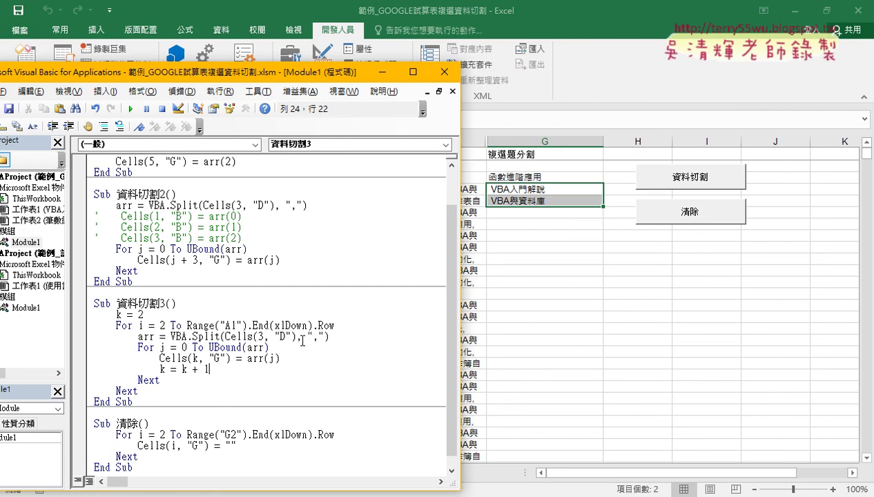
pyautogui.moveTo(296, 337); pyautogui.dragTo(320, 339)
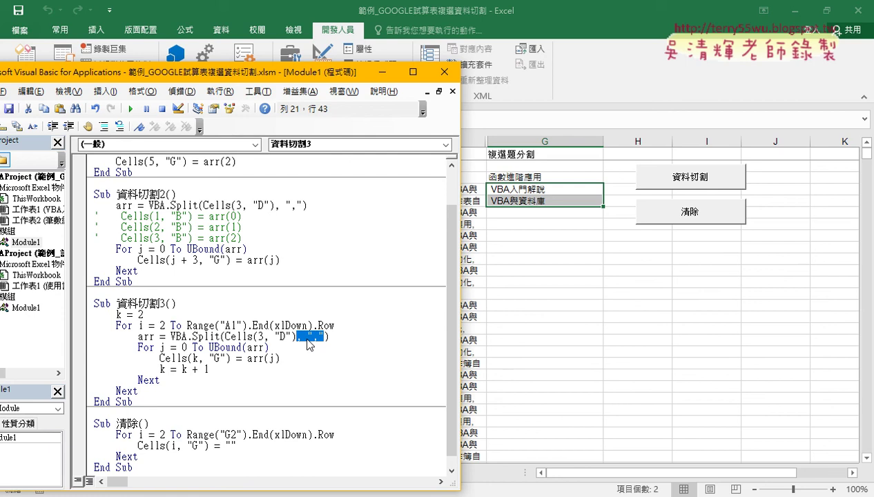
pyautogui.click(210, 357)
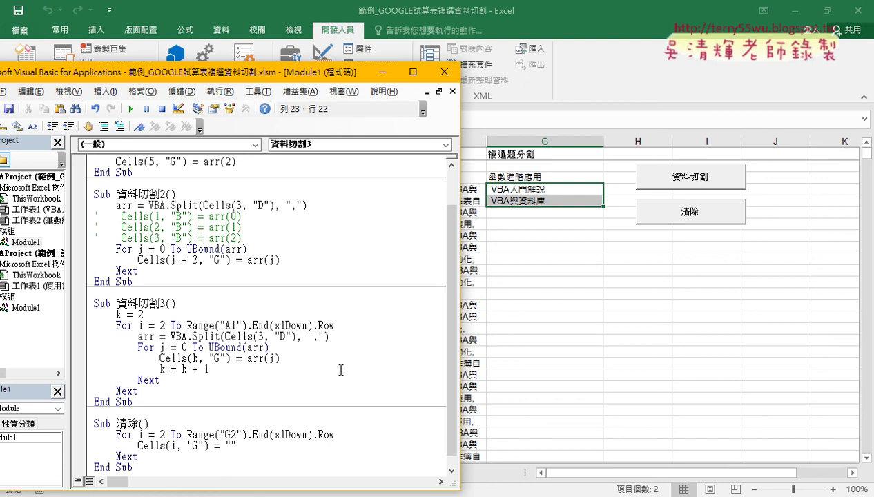
pyautogui.click(222, 347)
# Step through 資料切割3 with F8, changing the Split line's fixed row 3 to i.
pyautogui.press('F8')
pyautogui.press('F8')
pyautogui.press('F8')
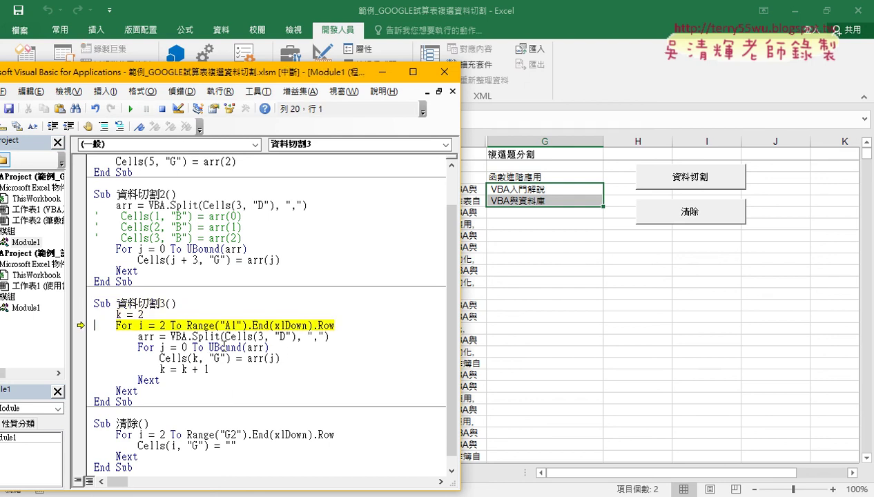
pyautogui.press('F8')
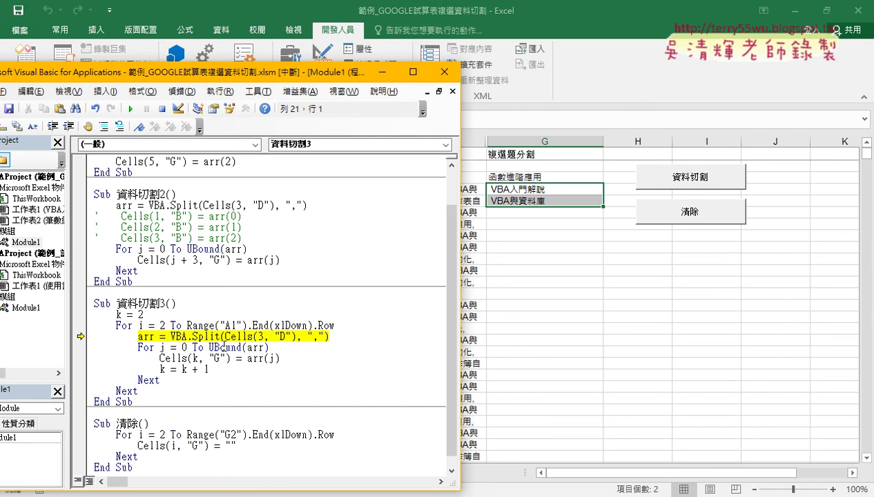
pyautogui.press('F8')
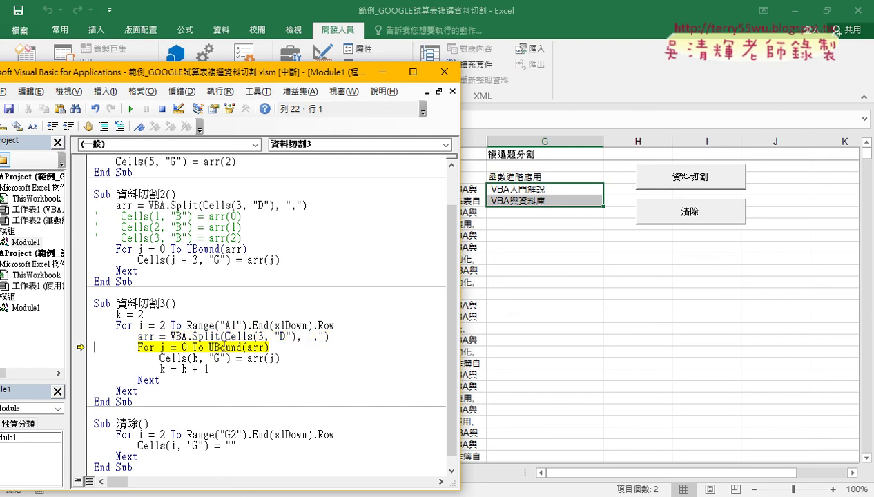
pyautogui.moveTo(270, 347); pyautogui.dragTo(209, 347)
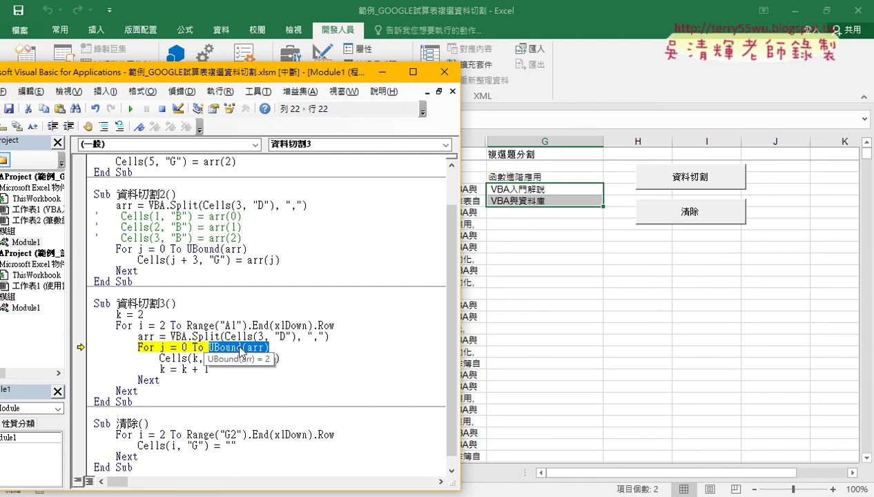
pyautogui.click(268, 337)
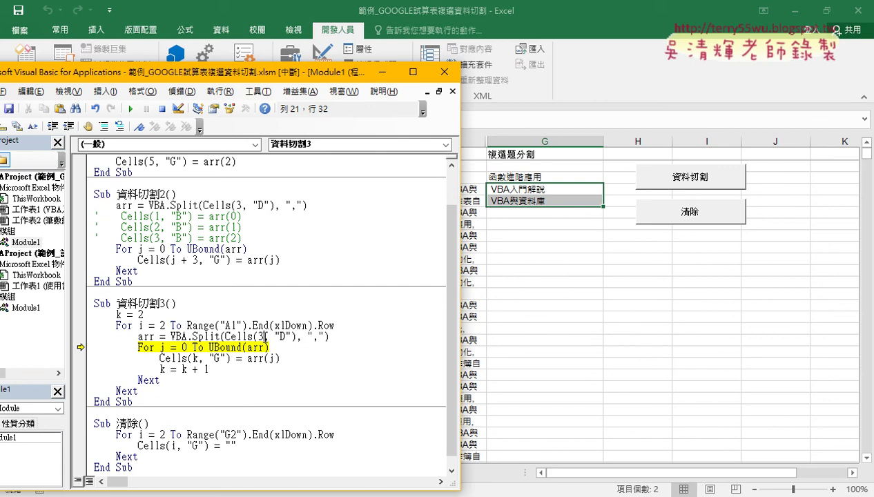
pyautogui.moveTo(264, 337); pyautogui.dragTo(258, 336)
pyautogui.write('i')
pyautogui.moveTo(81, 347); pyautogui.dragTo(81, 336)
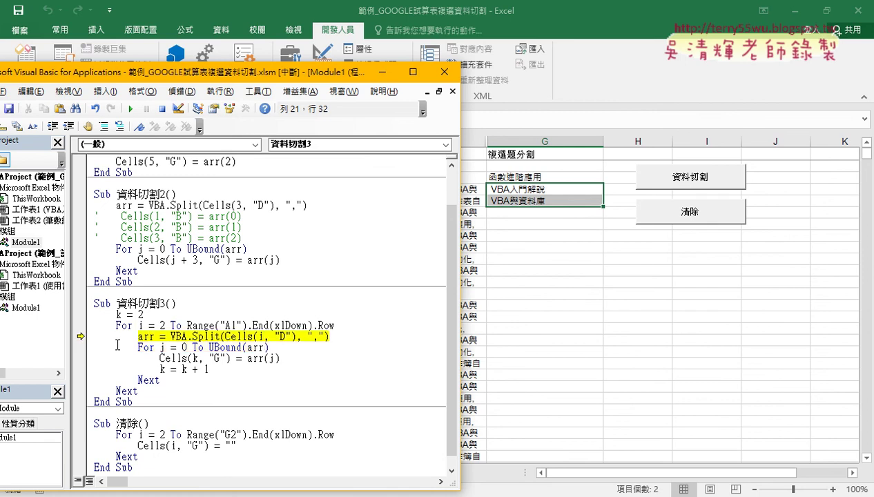
pyautogui.press('F8')
pyautogui.press('F8')
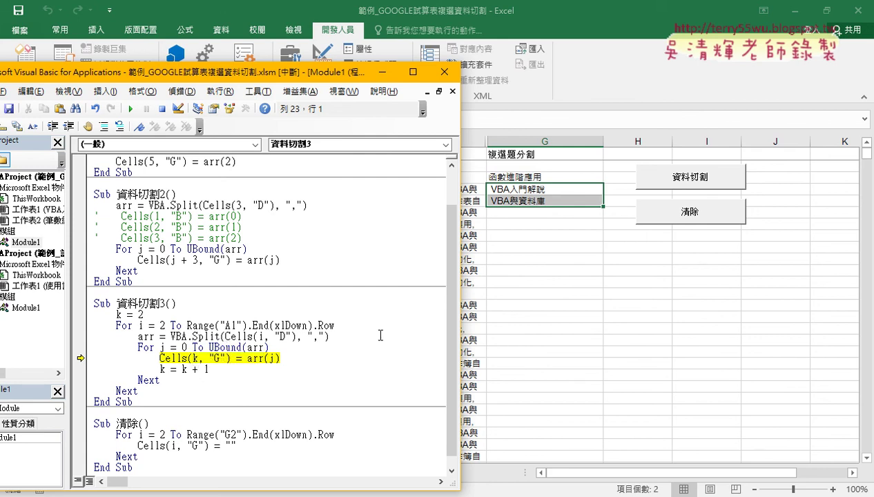
# Write the first item into G2 and clear the old results in G3:G5.
pyautogui.press('F8')
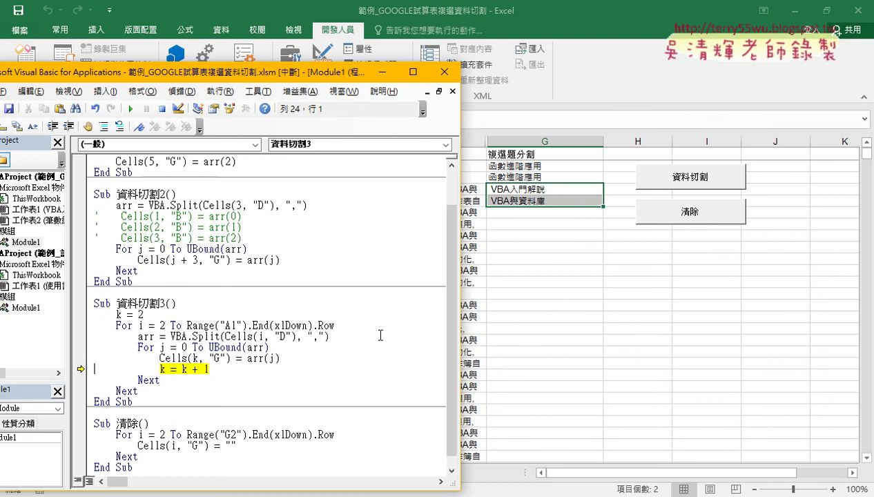
pyautogui.press('F8')
pyautogui.press('F8')
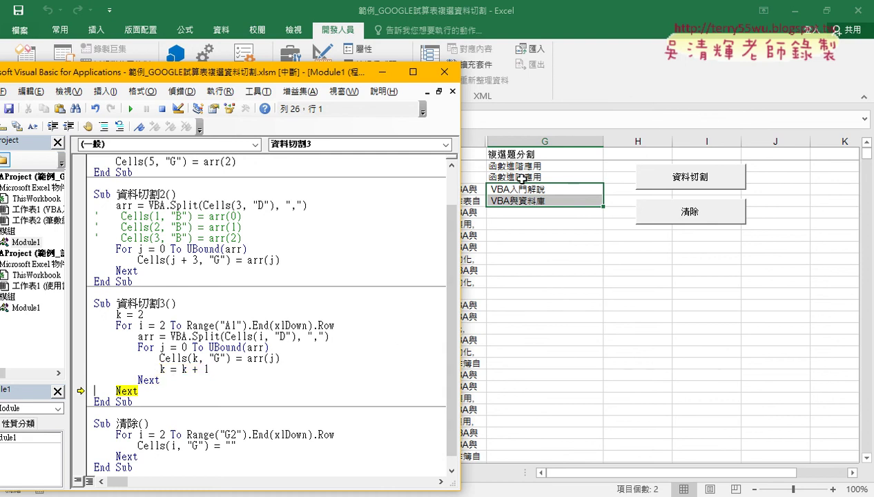
pyautogui.moveTo(515, 177); pyautogui.dragTo(518, 200)
pyautogui.press('Delete')
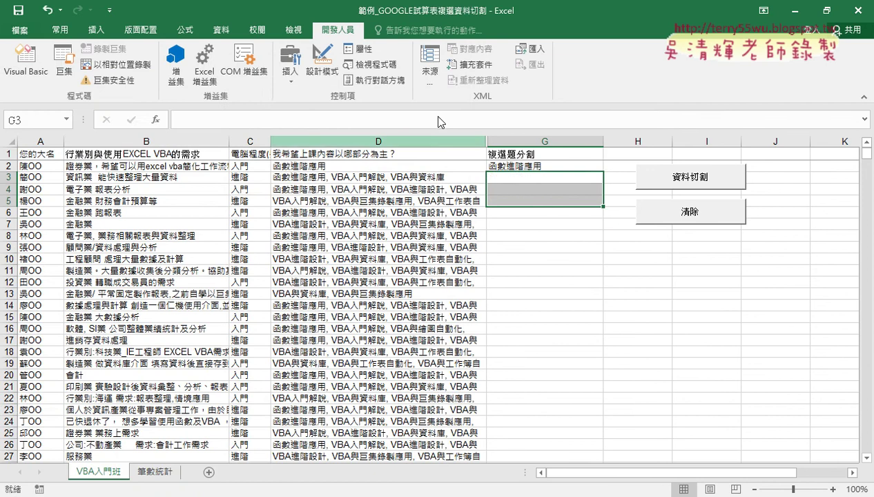
pyautogui.click(26, 60)
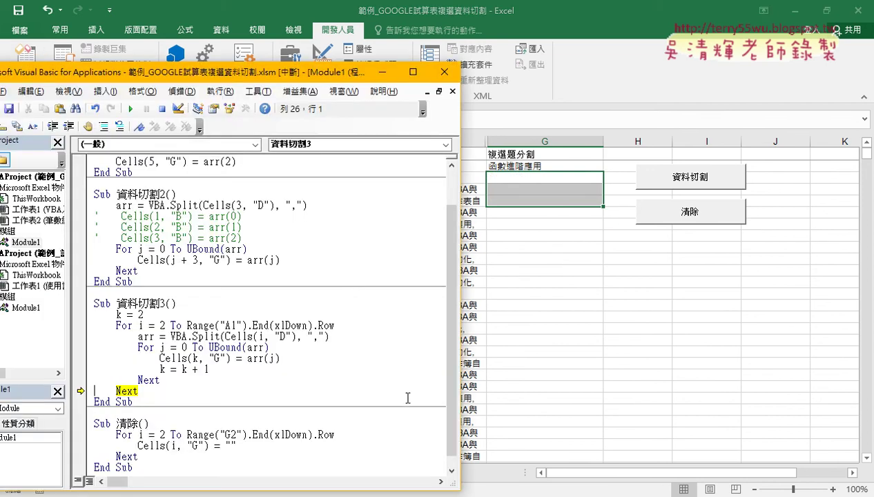
# Step through the next row with F8, then run the macro to completion.
pyautogui.press('F8')
pyautogui.press('F8')
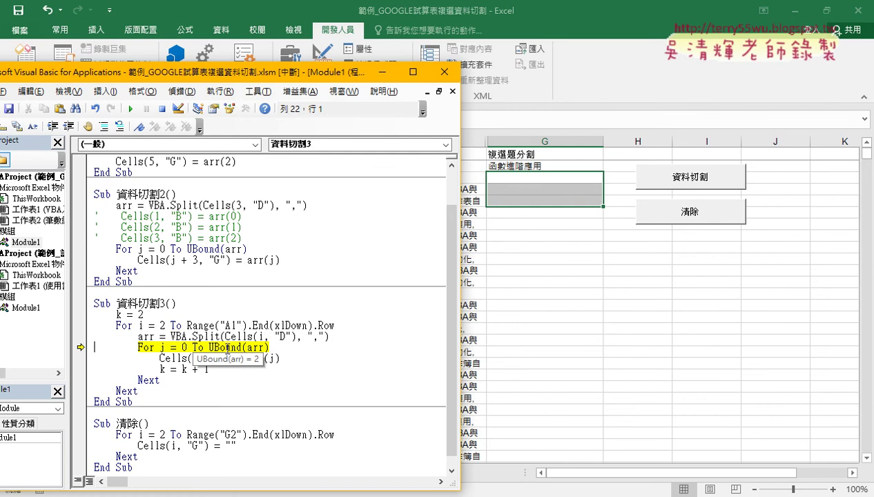
pyautogui.press('F8')
pyautogui.press('F8')
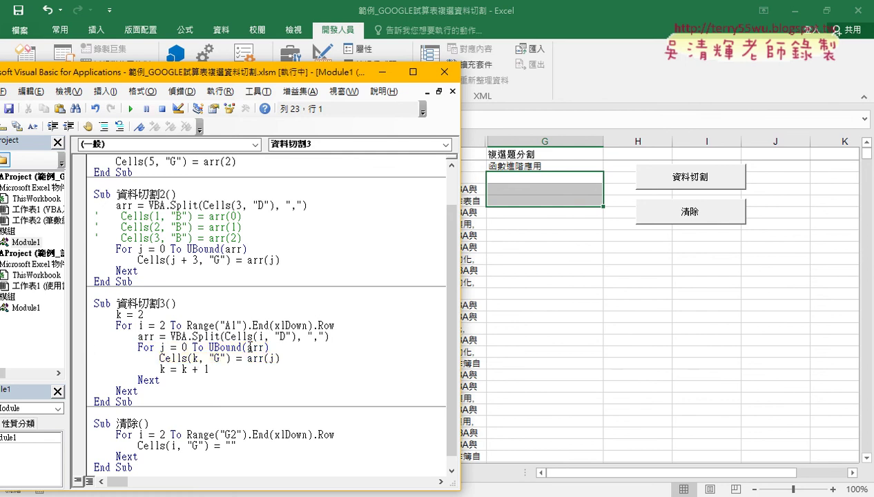
pyautogui.press('F8')
pyautogui.press('F8')
pyautogui.press('F8')
pyautogui.press('F8')
pyautogui.press('F8')
pyautogui.press('F8')
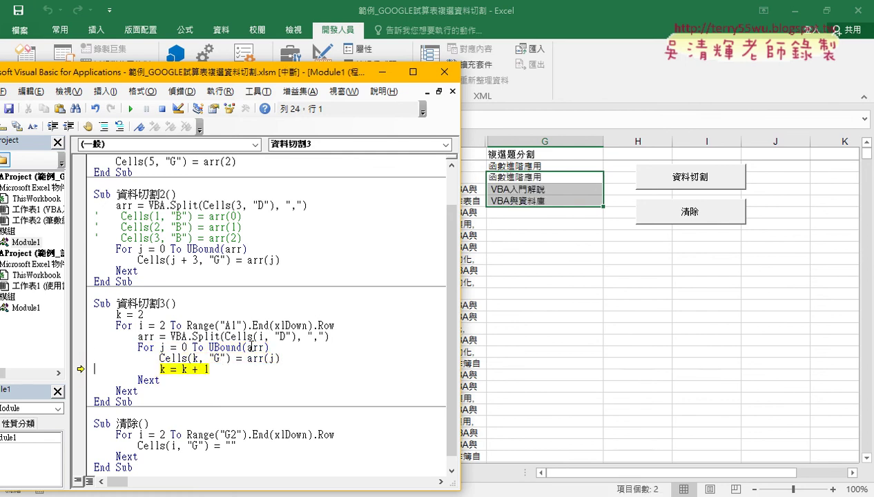
pyautogui.press('F8')
pyautogui.press('F8')
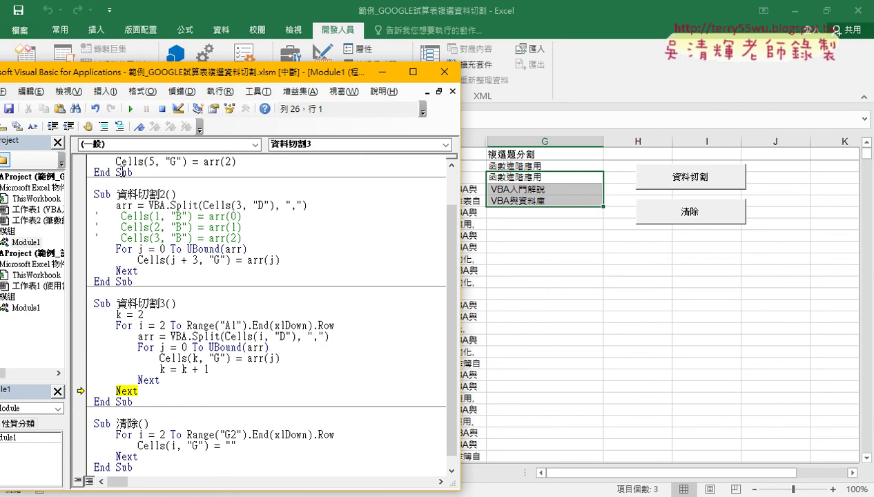
pyautogui.click(131, 109)
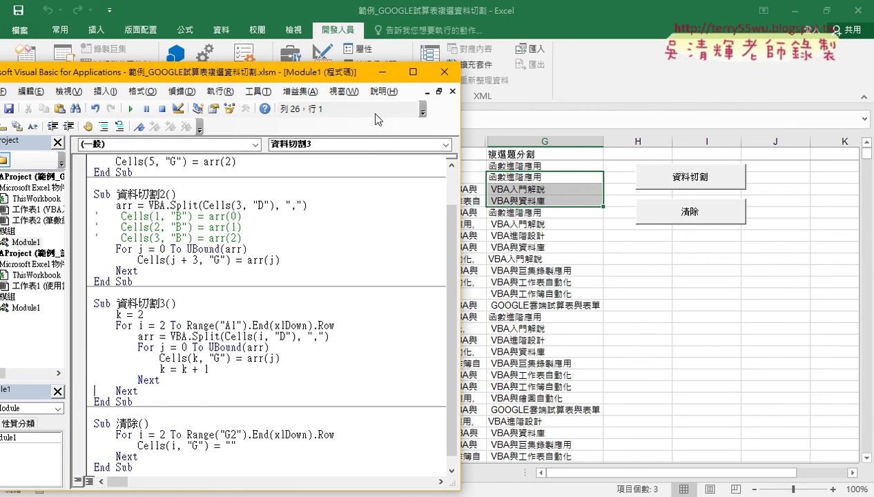
# Return to the worksheet and scroll through the split items in column G.
pyautogui.click(383, 72)
pyautogui.click(514, 258)
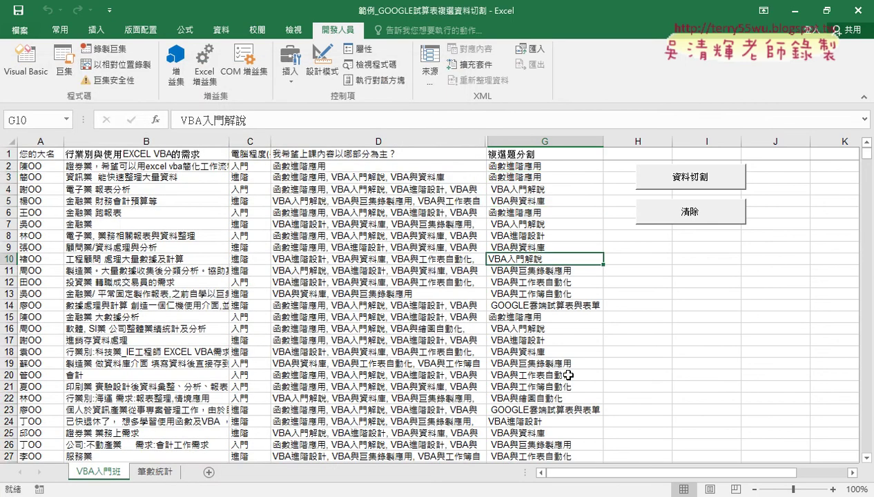
pyautogui.scroll(-6, 563, 372)
pyautogui.scroll(-6, 571, 378)
pyautogui.scroll(-6, 570, 378)
pyautogui.scroll(-2, 570, 377)
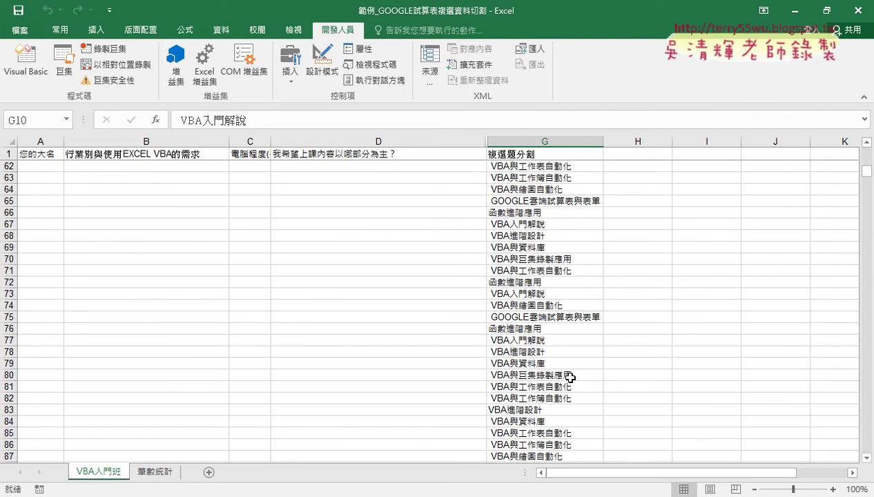
pyautogui.scroll(-5, 570, 377)
pyautogui.scroll(6, 570, 378)
pyautogui.scroll(7, 570, 378)
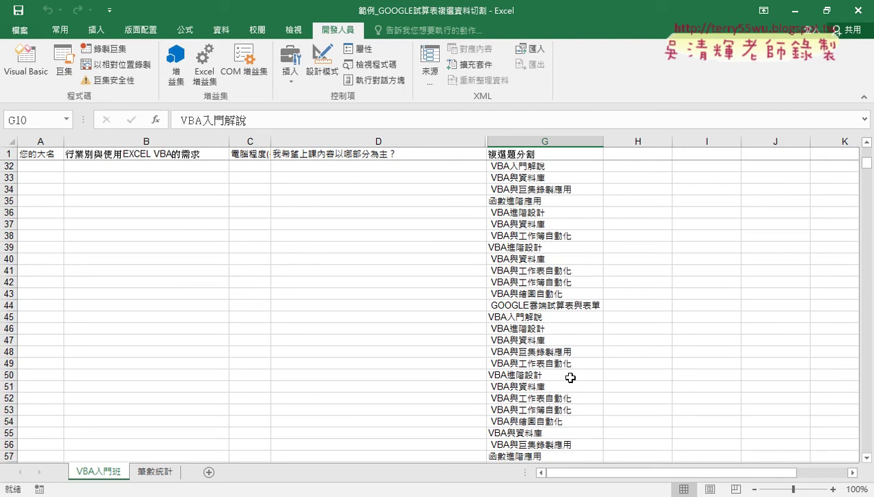
pyautogui.scroll(12, 570, 377)
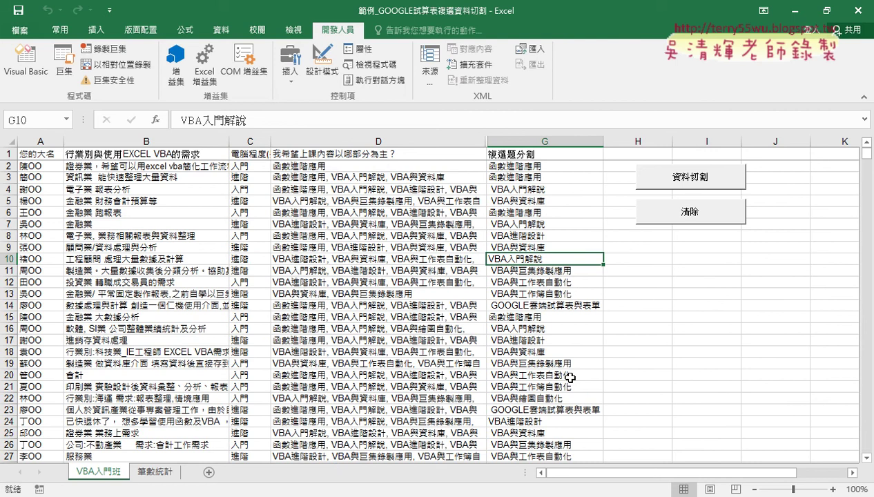
# Select the entire column G and copy it.
pyautogui.click(393, 143)
pyautogui.click(529, 141)
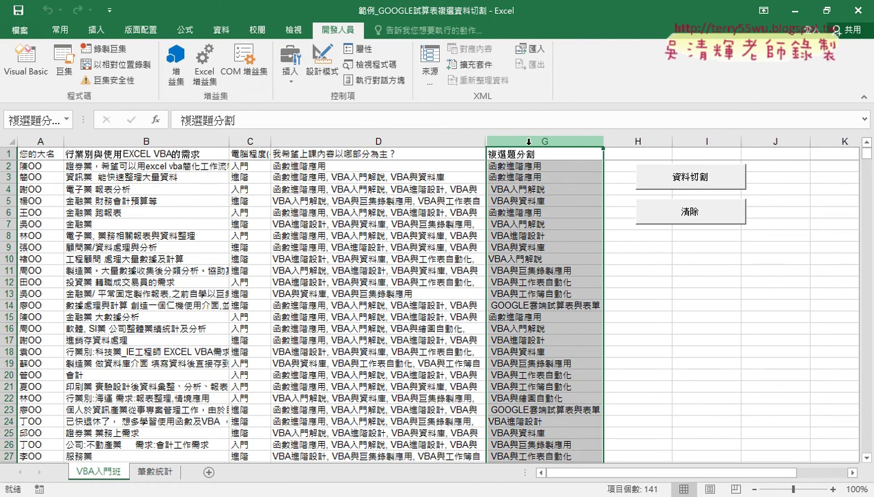
pyautogui.rightClick(552, 188)
pyautogui.click(589, 216)
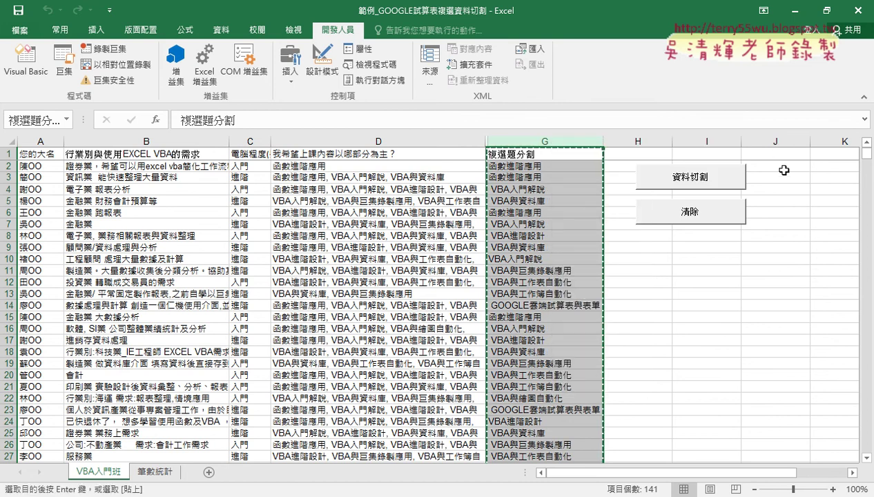
# Paste the copied column G items into column K, starting at cell K1.
pyautogui.moveTo(751, 473); pyautogui.dragTo(810, 469)
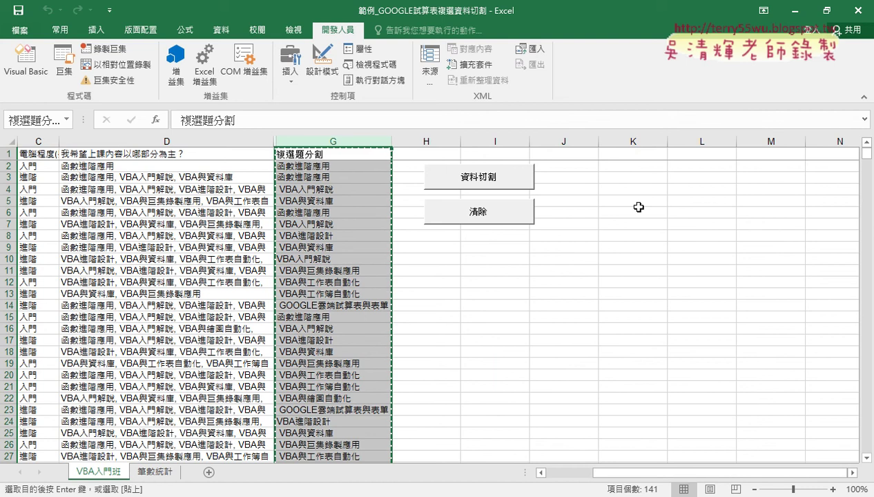
pyautogui.click(620, 156)
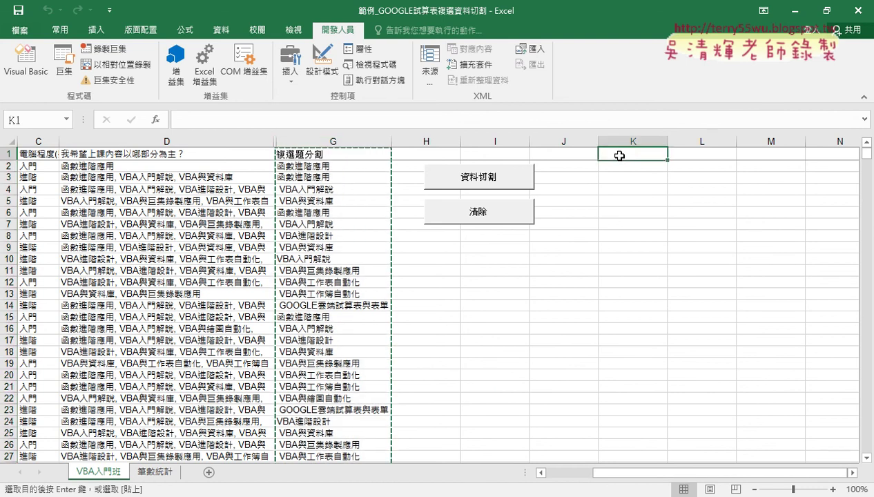
pyautogui.rightClick(619, 156)
pyautogui.click(648, 216)
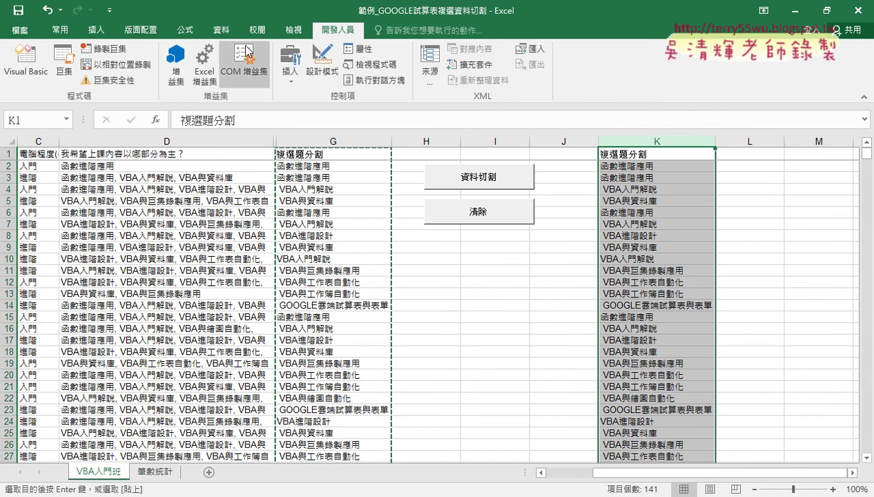
# Remove duplicates from column K with headers kept, leaving 13 unique items, and select K2:K14.
pyautogui.click(221, 31)
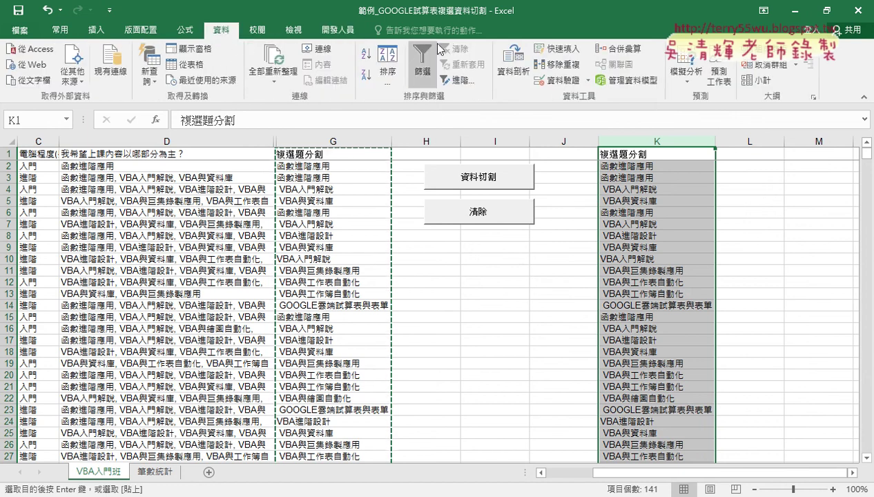
pyautogui.click(570, 68)
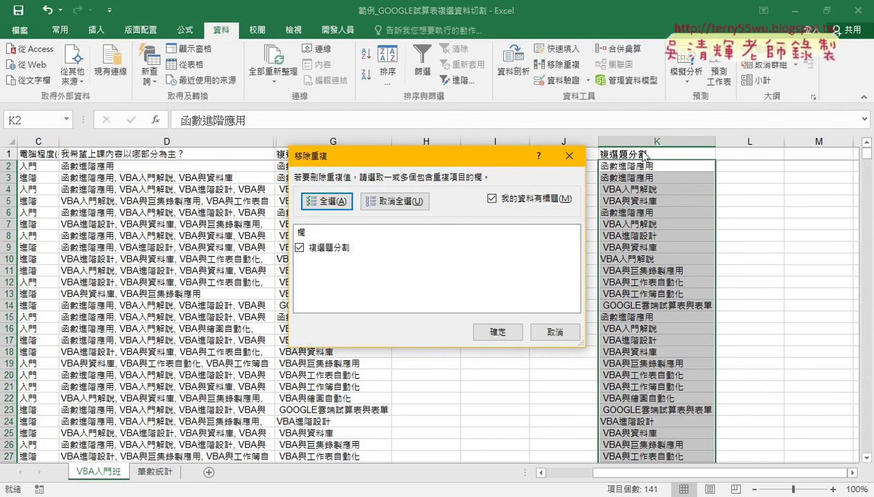
pyautogui.click(498, 332)
pyautogui.click(445, 293)
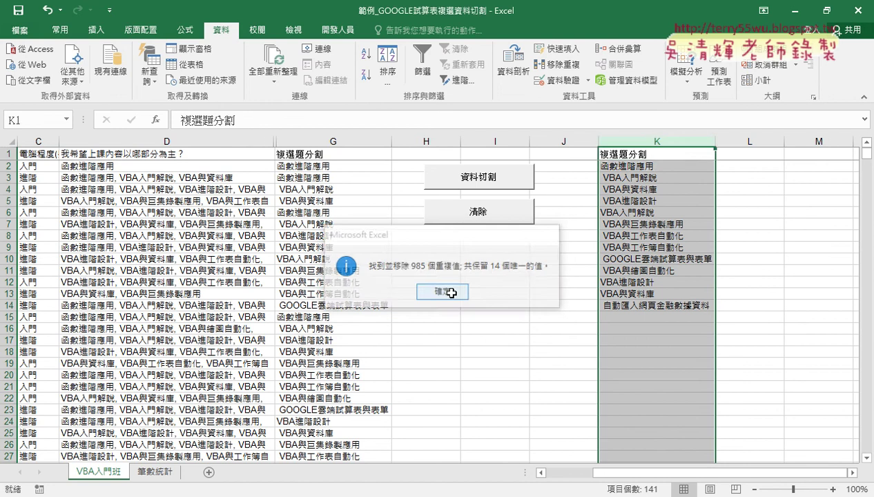
pyautogui.click(636, 167)
pyautogui.moveTo(636, 167); pyautogui.dragTo(641, 304)
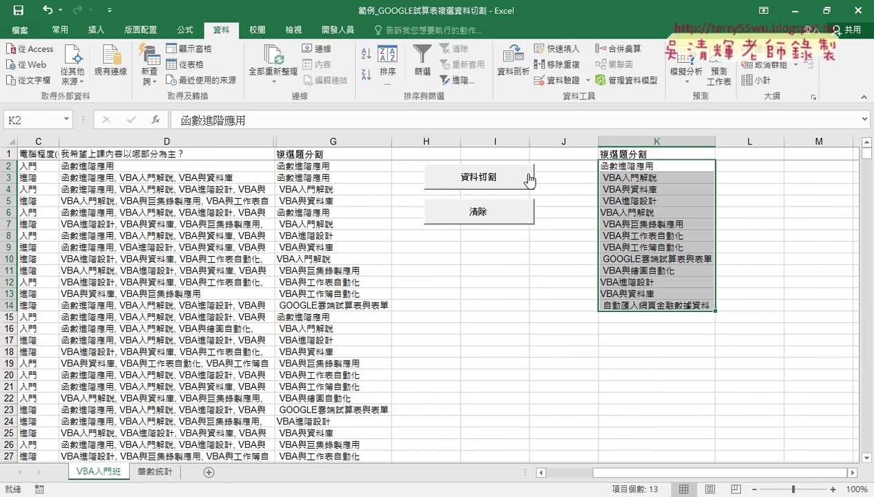
# Check the items in K2 and K3, then start a formula in L2 with '='.
pyautogui.click(762, 167)
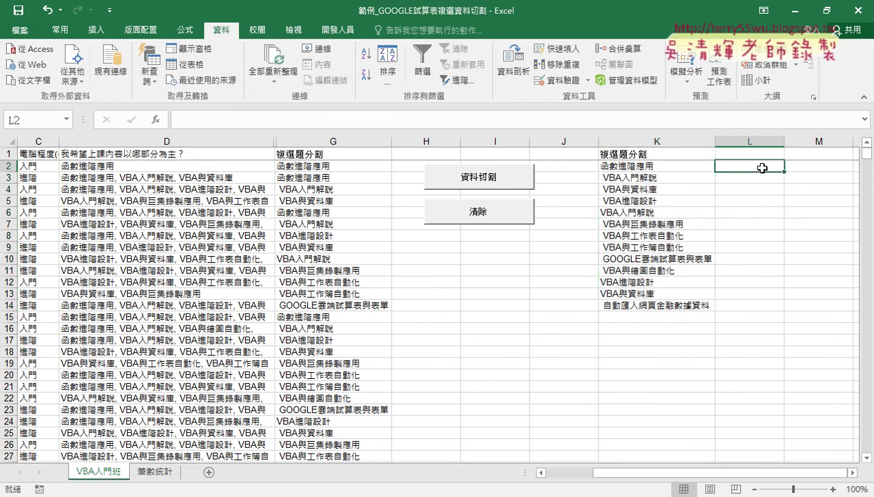
pyautogui.click(624, 167)
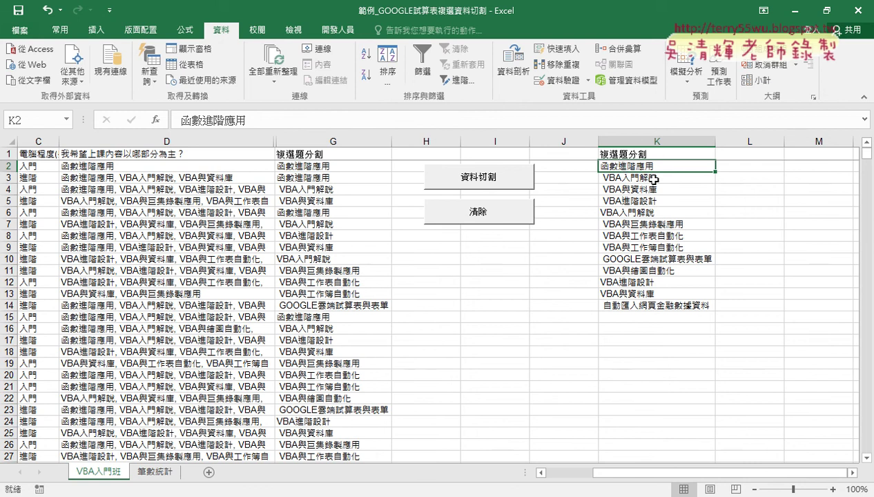
pyautogui.click(647, 178)
pyautogui.click(763, 168)
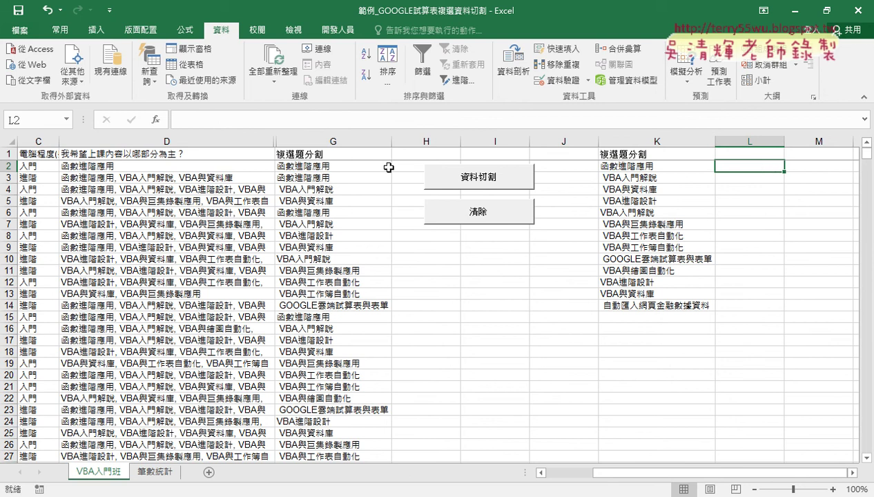
pyautogui.click(185, 121)
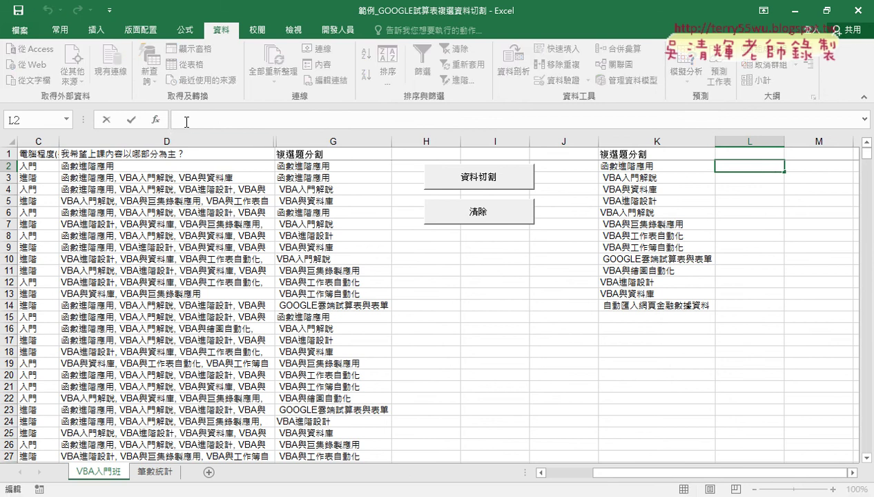
pyautogui.write('=')
# Insert the COUNTIF function from the 統計 (Statistical) category into L2.
pyautogui.click(156, 122)
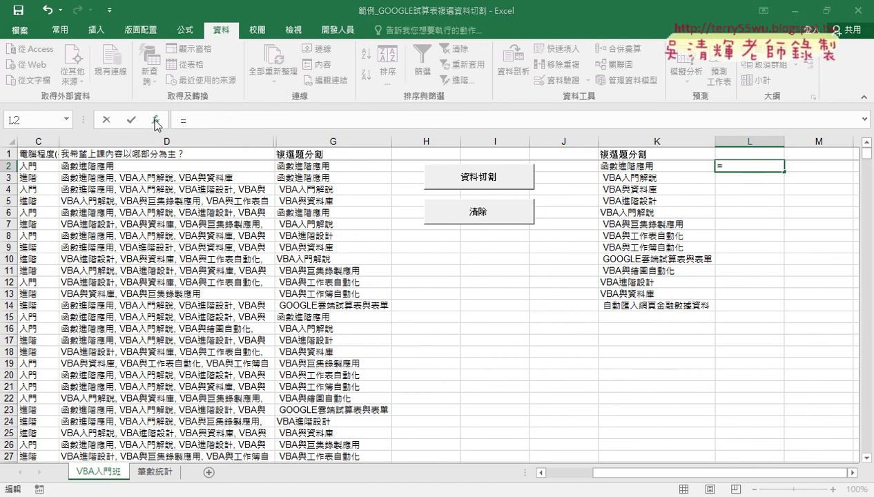
pyautogui.click(512, 173)
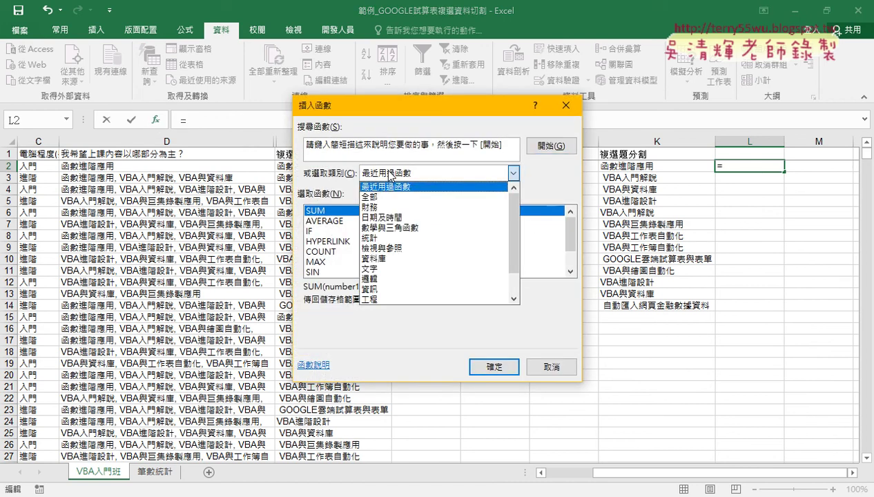
pyautogui.click(391, 237)
pyautogui.moveTo(571, 222); pyautogui.dragTo(572, 237)
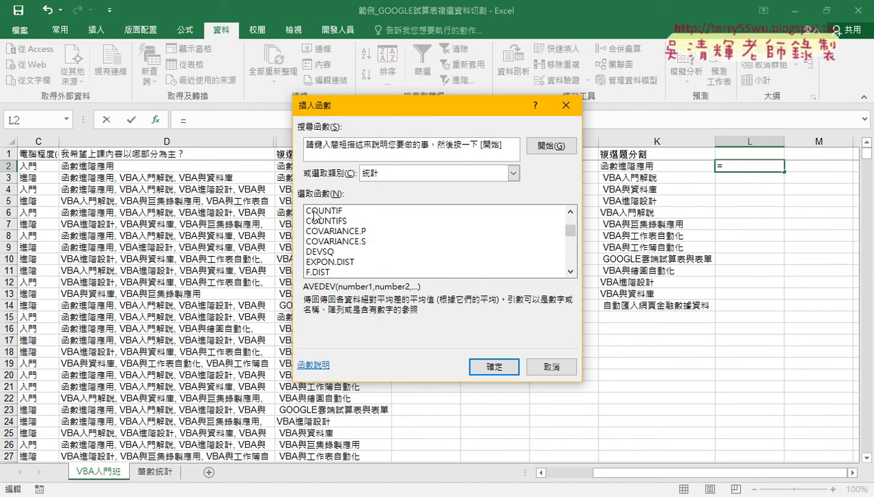
pyautogui.click(314, 212)
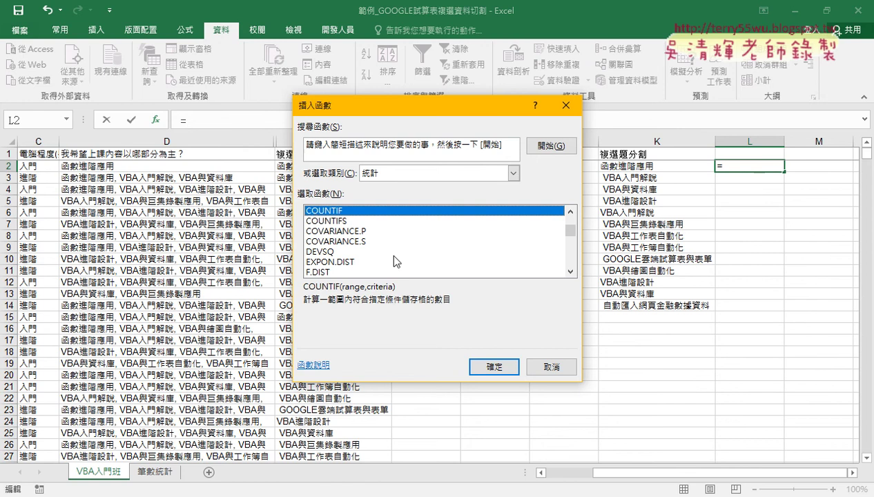
pyautogui.click(492, 365)
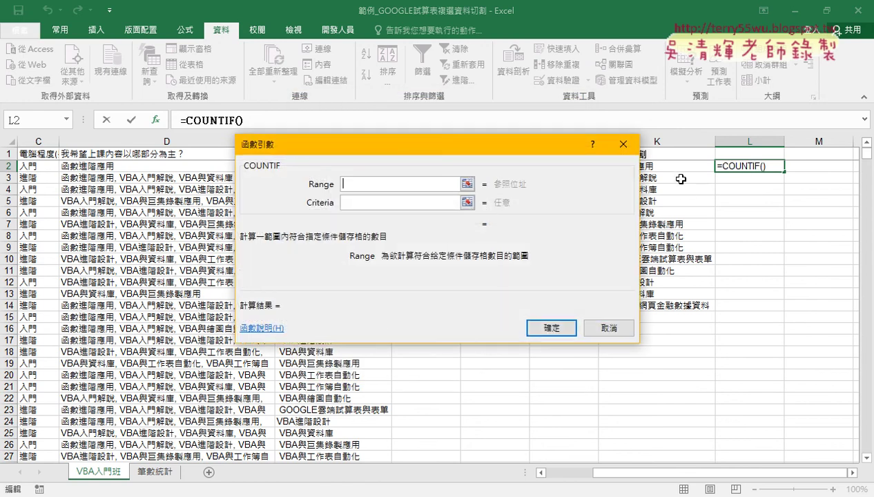
# Set COUNTIF's range to G2:G141 and its criteria to cell K2.
pyautogui.moveTo(358, 163); pyautogui.dragTo(481, 161)
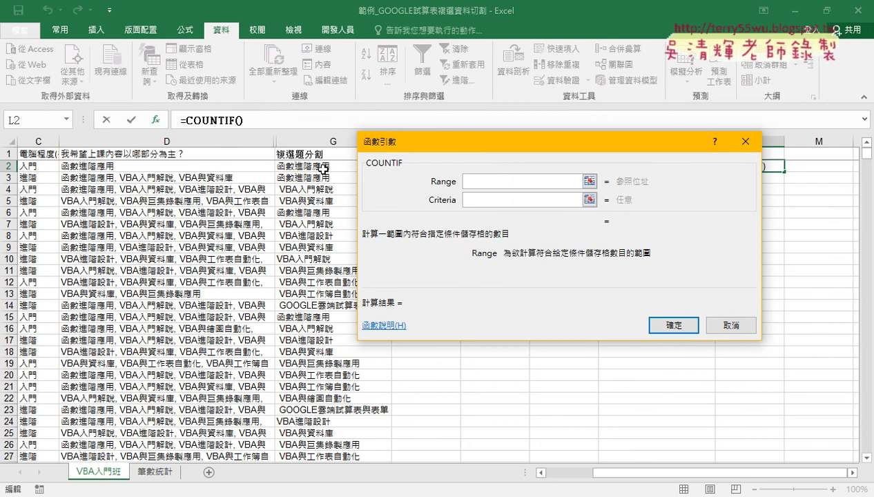
pyautogui.click(319, 167)
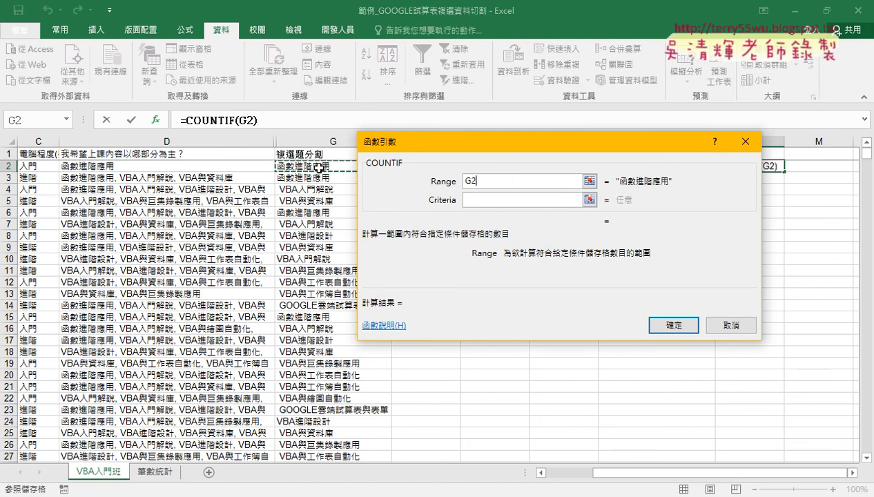
pyautogui.hotkey('ctrl', 'shift', 'Down')
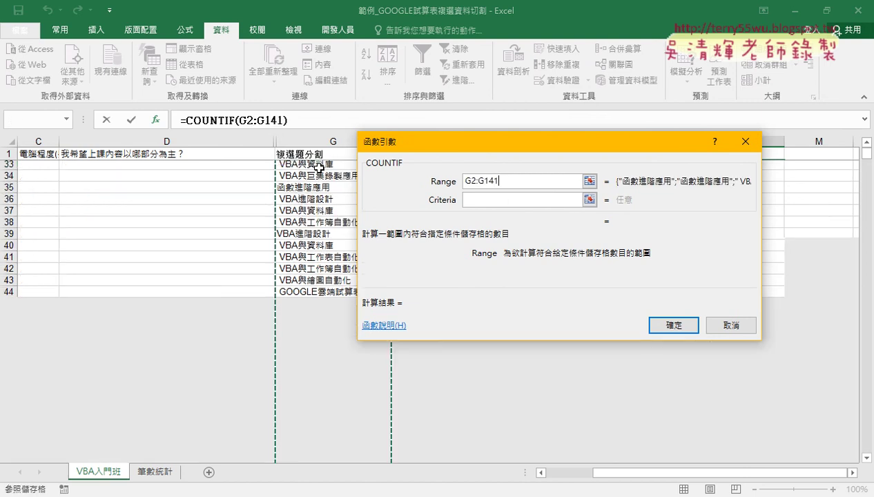
pyautogui.click(483, 199)
pyautogui.moveTo(532, 151); pyautogui.dragTo(266, 151)
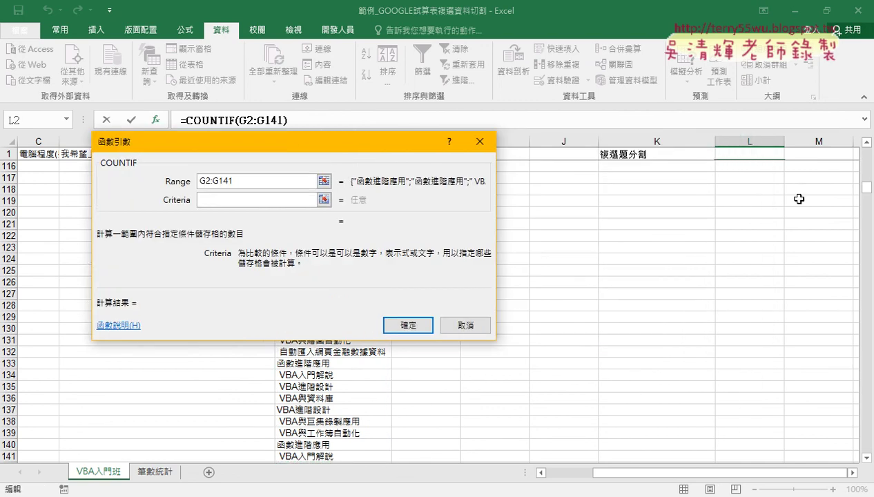
pyautogui.moveTo(867, 188); pyautogui.dragTo(867, 149)
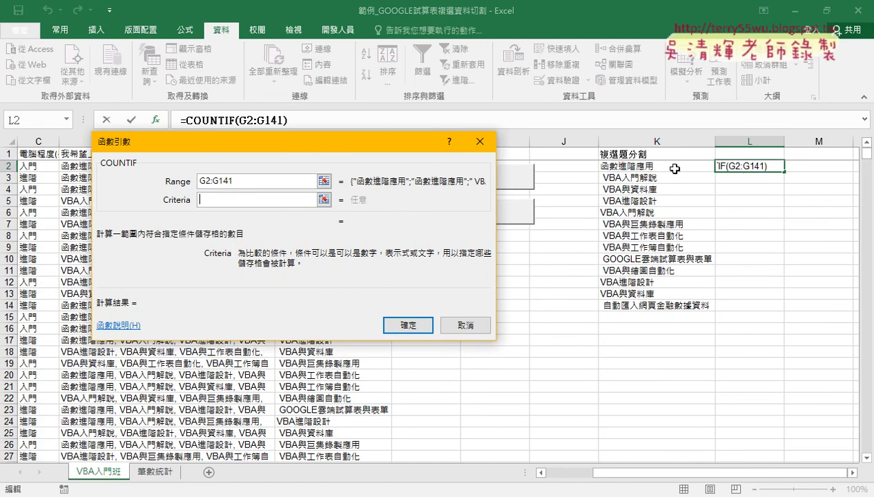
pyautogui.click(659, 167)
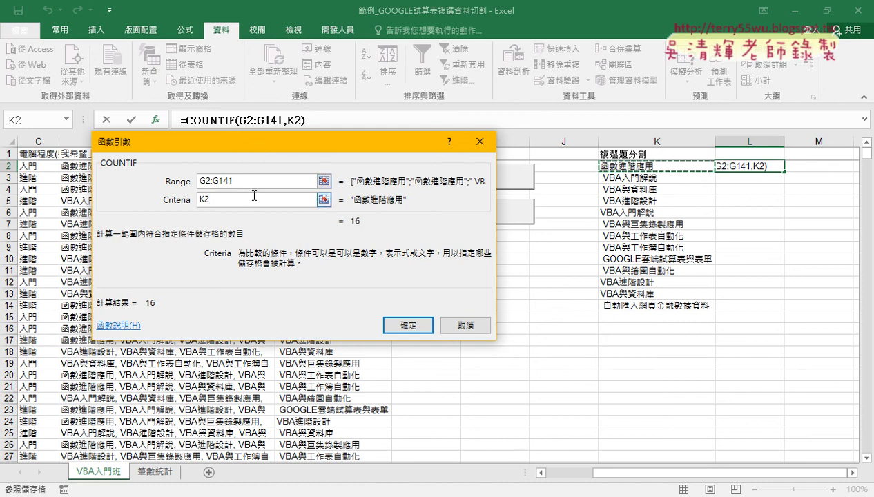
# Lock the range rows as G$2:G$141, confirm, and fill the formula down to L14.
pyautogui.hotkey('shift', 'Tab')
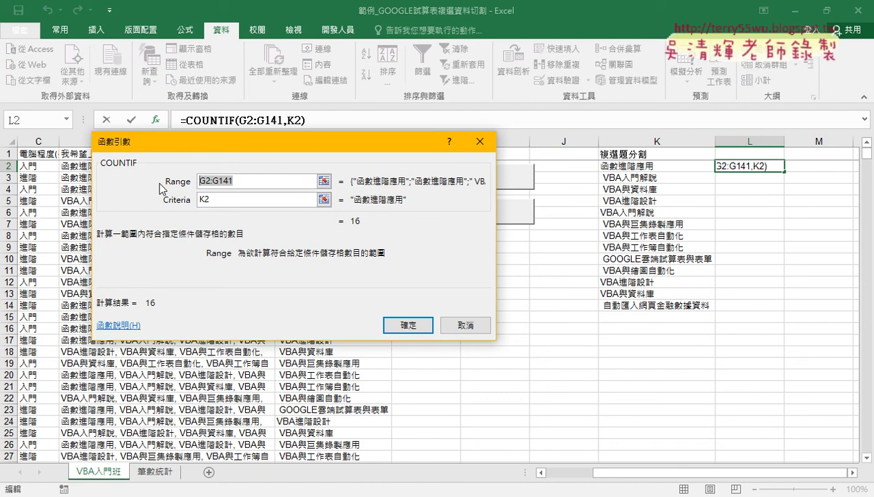
pyautogui.press('F4')
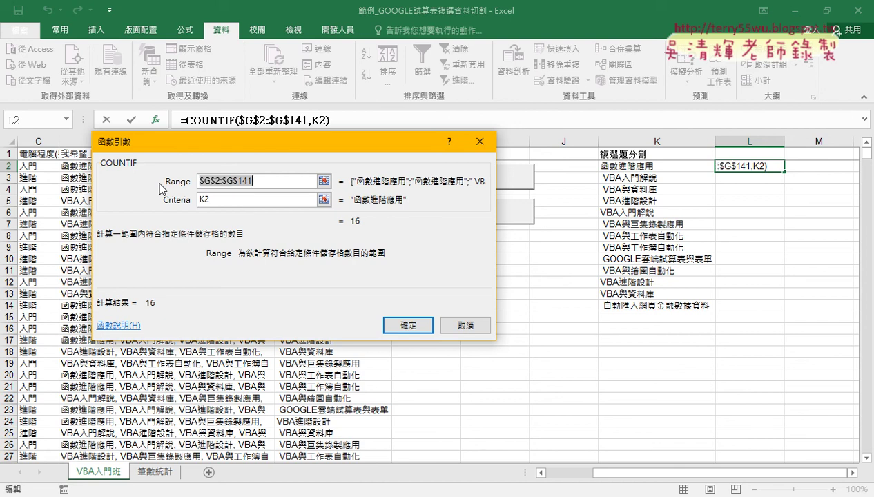
pyautogui.press('F4')
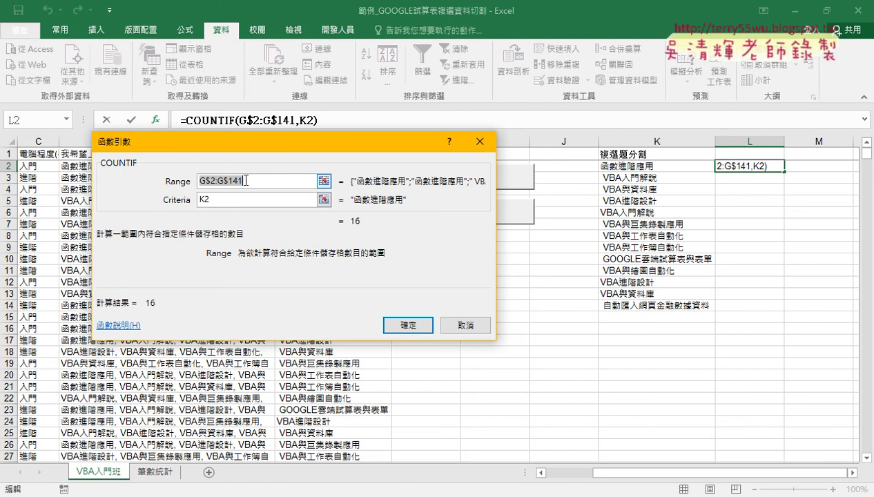
pyautogui.click(409, 325)
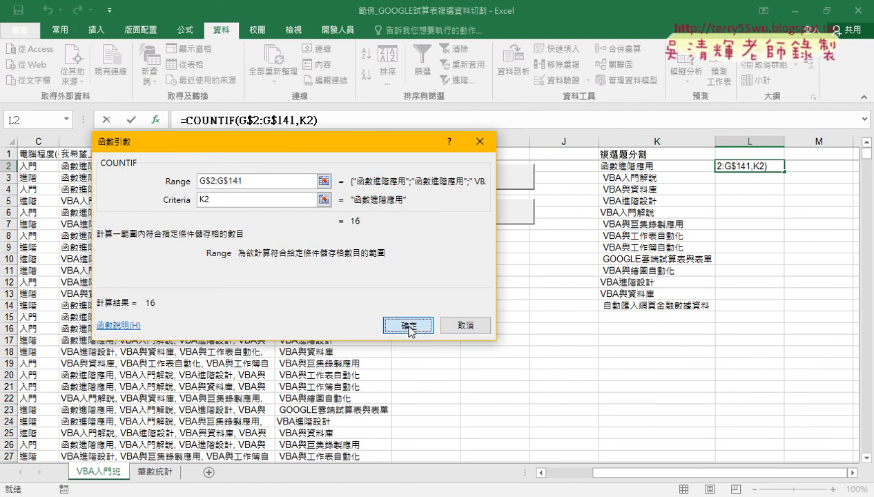
pyautogui.moveTo(784, 171); pyautogui.dragTo(784, 311)
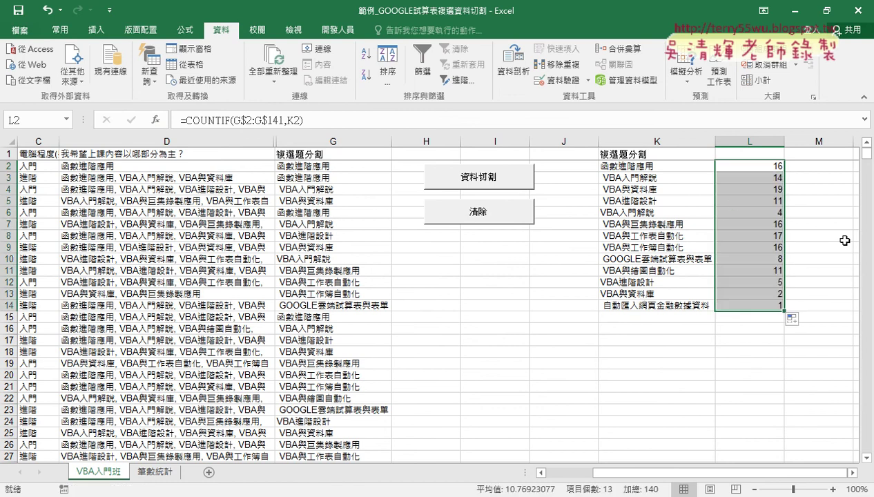
# Bring the K2:L14 item-and-count table into view and select a cell inside it for charting.
pyautogui.moveTo(766, 189); pyautogui.dragTo(649, 188)
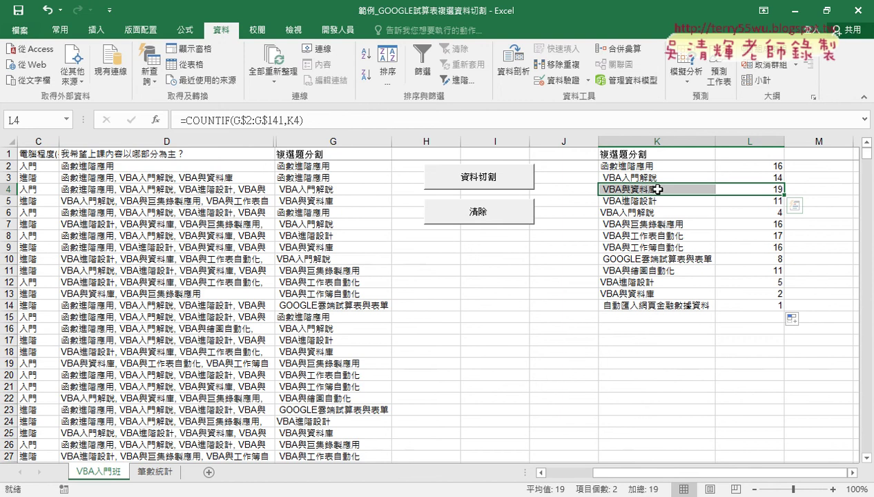
pyautogui.click(852, 472)
pyautogui.click(852, 473)
pyautogui.click(853, 473)
pyautogui.click(306, 228)
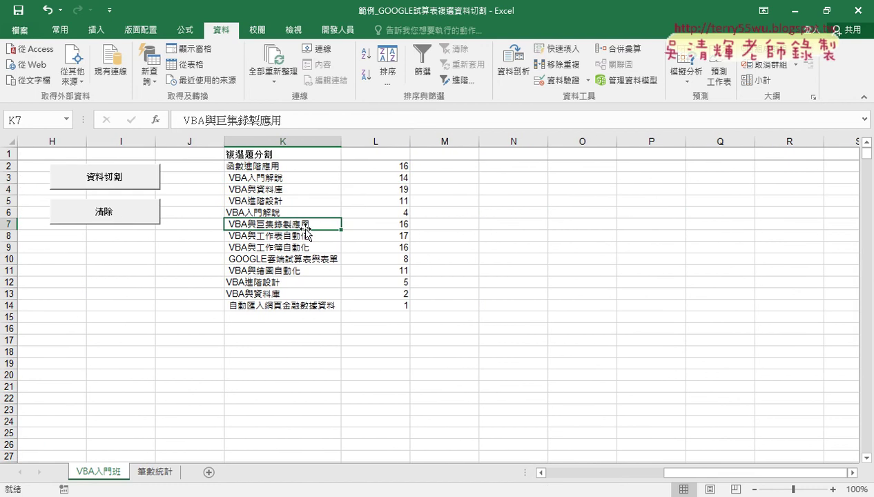
pyautogui.click(96, 30)
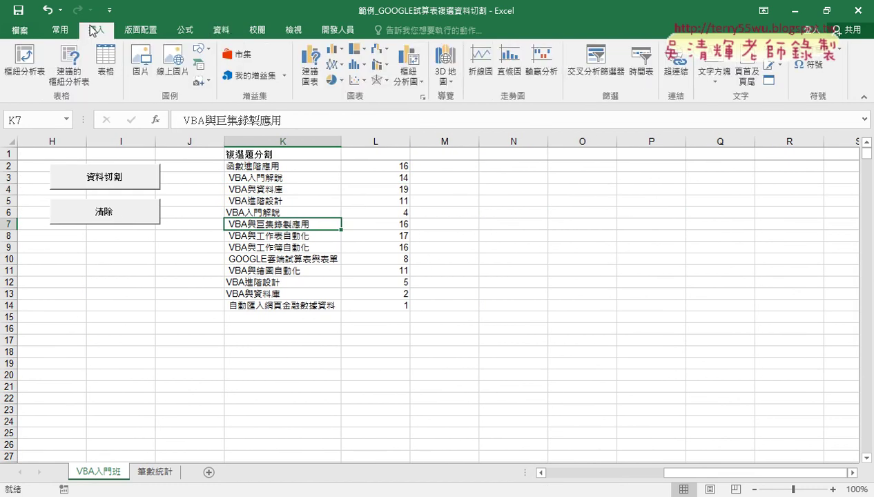
# Insert a clustered column chart of the item counts, move it beside the table, and enlarge it.
pyautogui.click(334, 55)
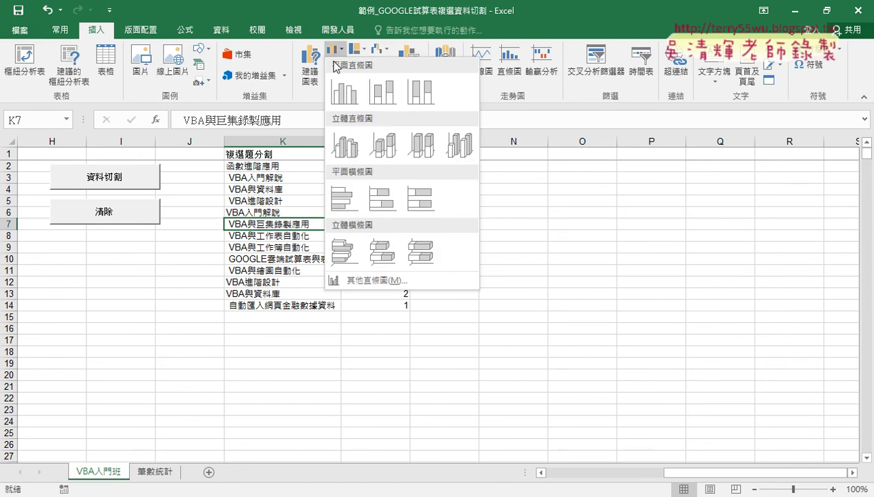
pyautogui.click(345, 97)
pyautogui.moveTo(527, 219)
pyautogui.mouseDown()
pyautogui.moveTo(689, 184)
pyautogui.moveTo(683, 157)
pyautogui.mouseUp()
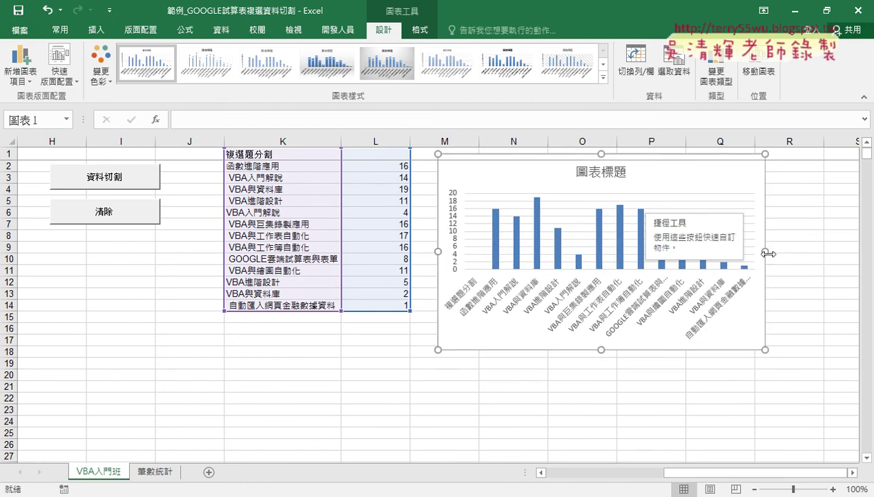
pyautogui.moveTo(766, 253); pyautogui.dragTo(823, 252)
pyautogui.moveTo(630, 352); pyautogui.dragTo(629, 399)
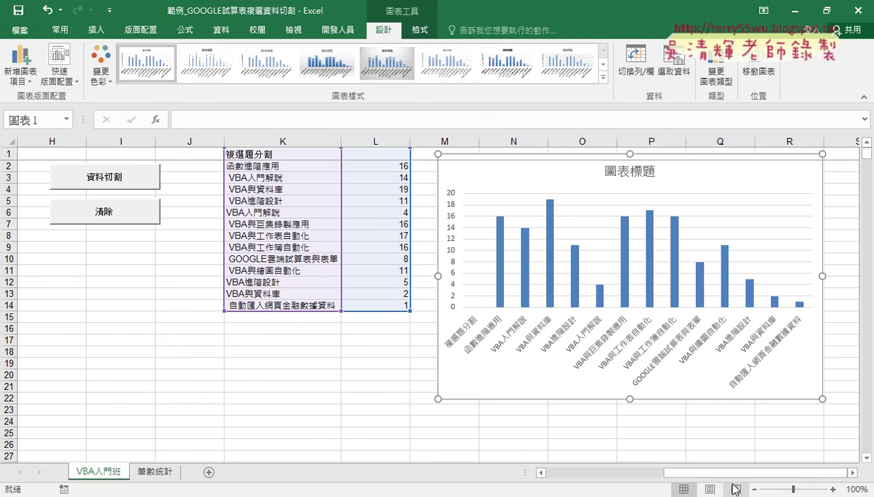
pyautogui.moveTo(718, 473); pyautogui.dragTo(594, 476)
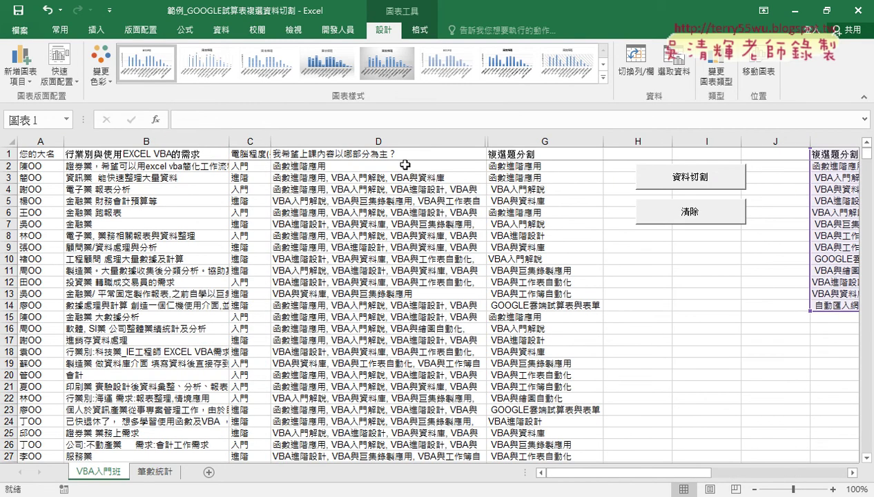
pyautogui.moveTo(387, 167); pyautogui.dragTo(387, 246)
pyautogui.moveTo(522, 154); pyautogui.dragTo(533, 327)
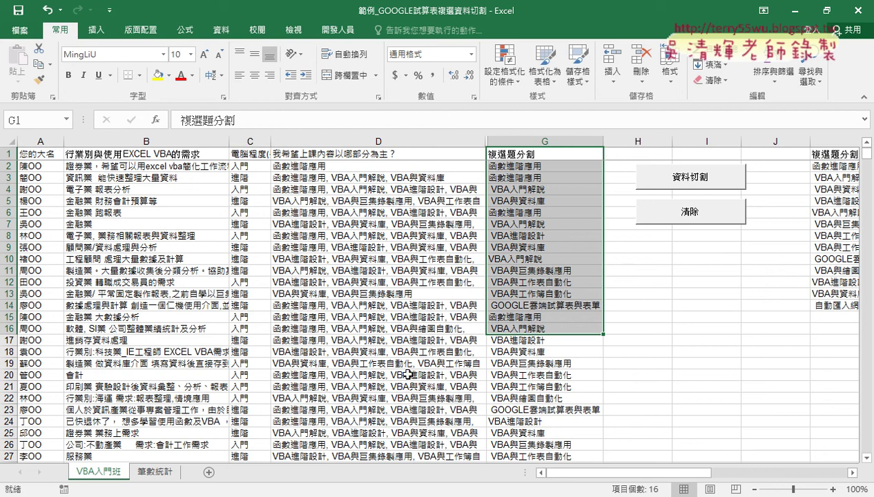
pyautogui.moveTo(578, 472); pyautogui.dragTo(635, 482)
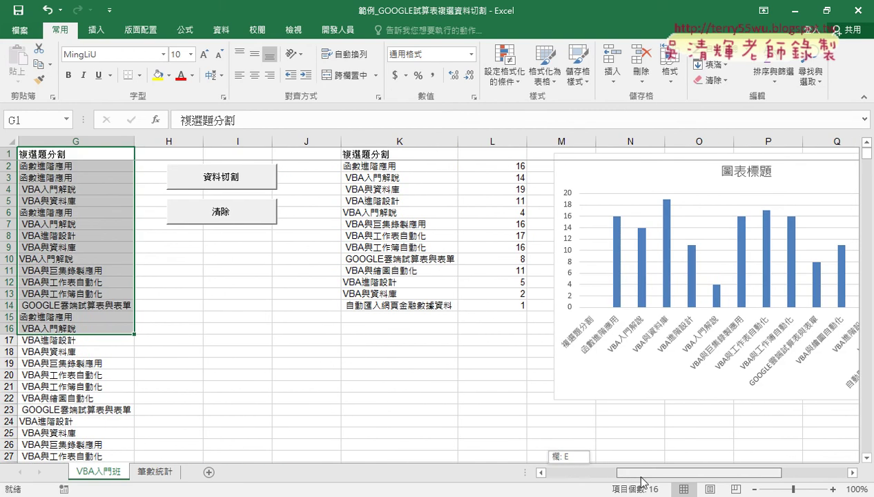
pyautogui.click(399, 142)
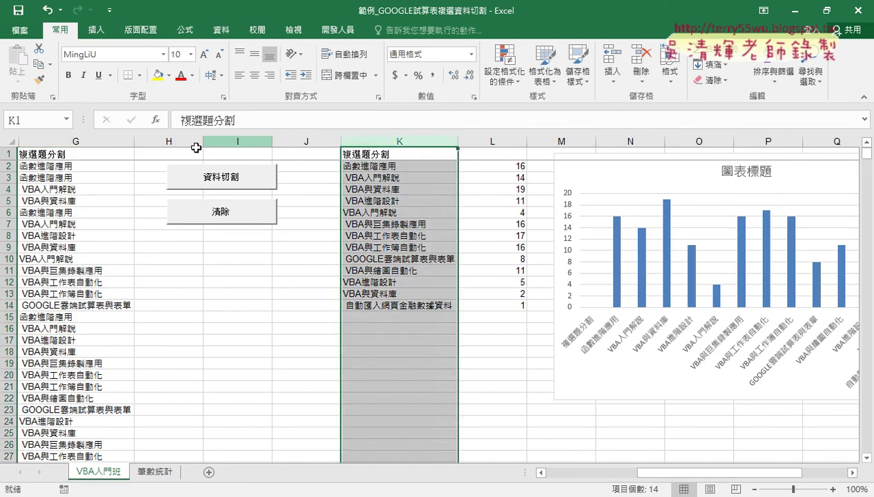
pyautogui.click(82, 141)
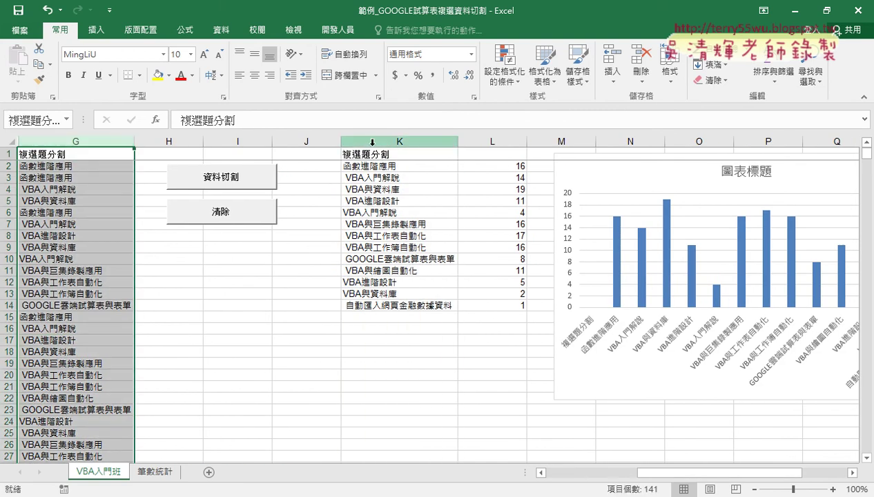
pyautogui.click(370, 141)
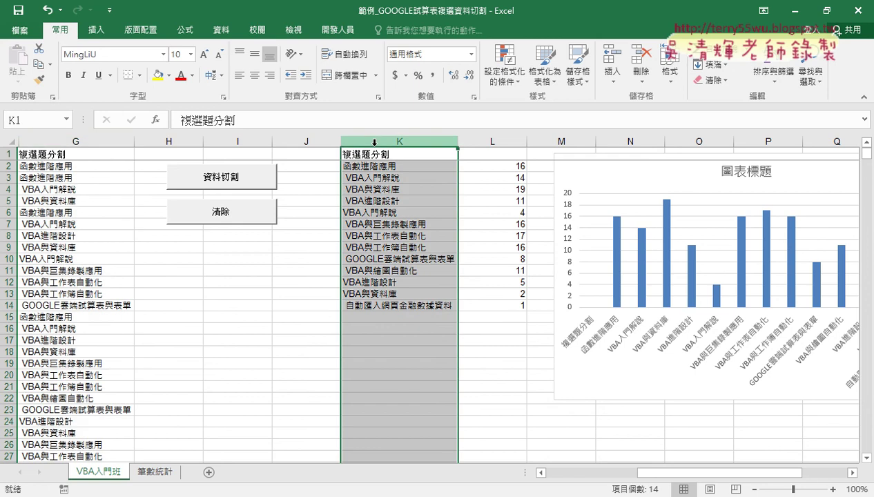
pyautogui.click(76, 141)
pyautogui.click(396, 137)
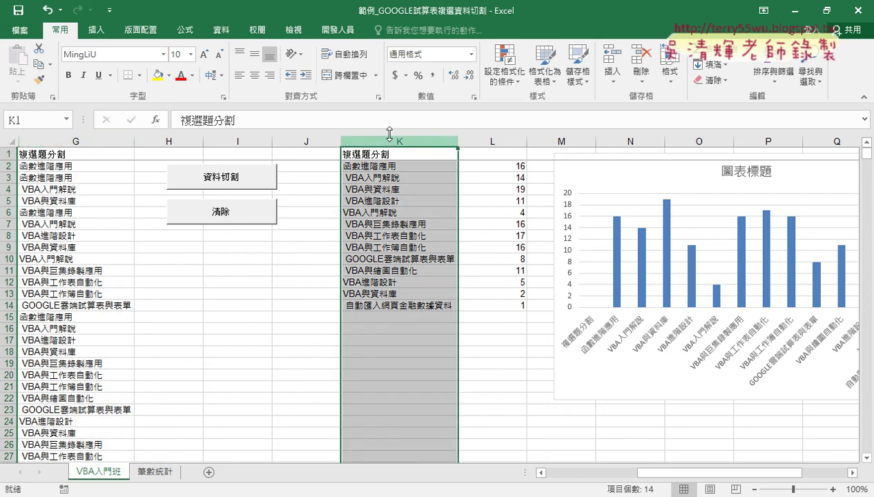
pyautogui.click(221, 30)
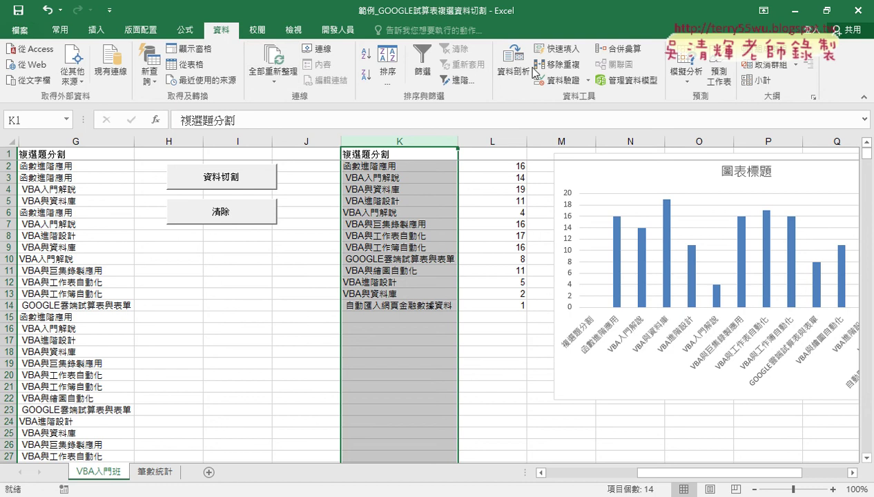
pyautogui.click(492, 165)
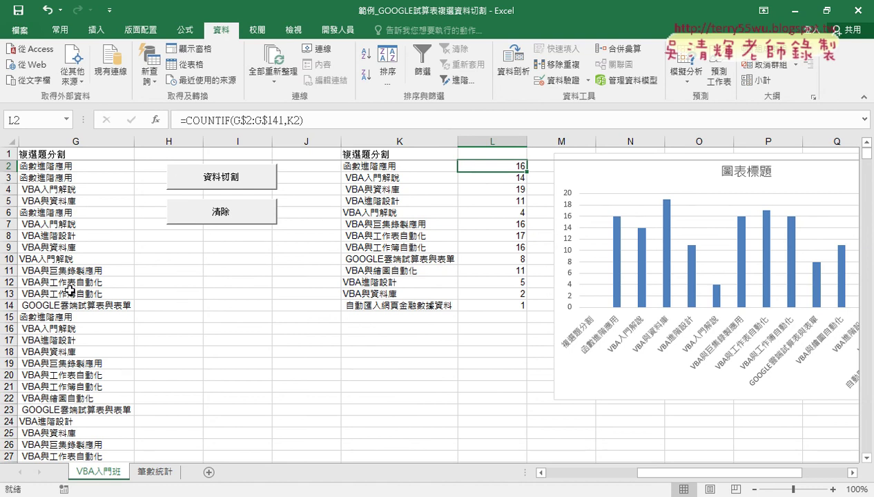
pyautogui.moveTo(616, 276)
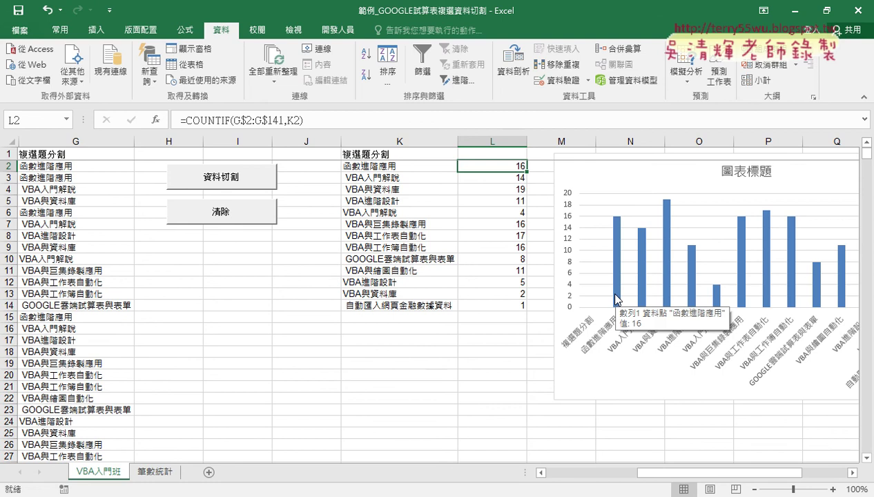
pyautogui.click(396, 232)
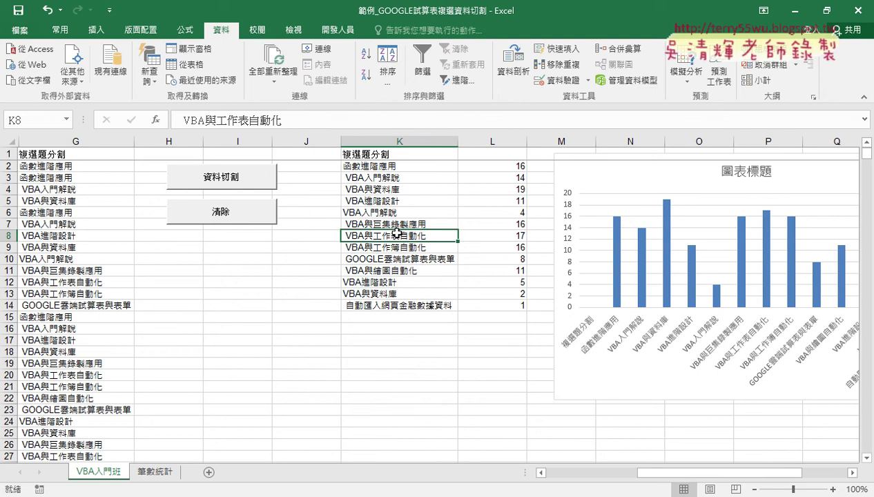
pyautogui.click(487, 168)
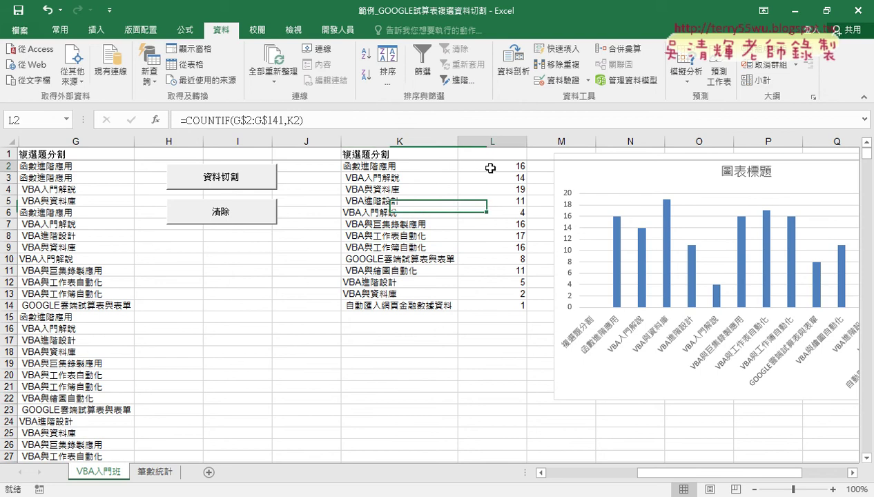